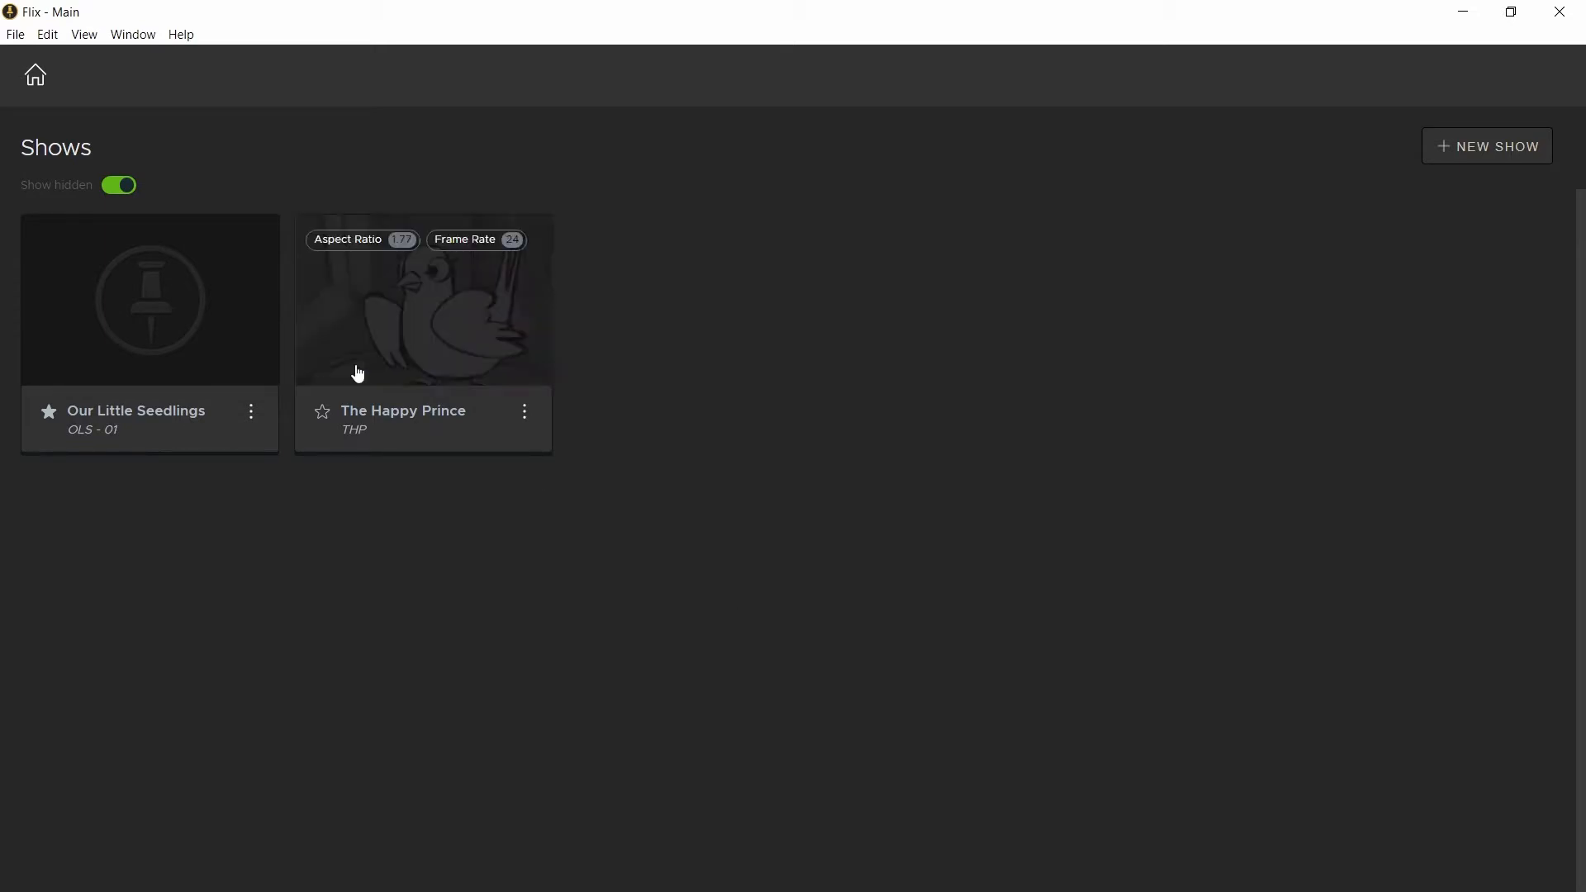
Step: Open the Management Console and delete the non-admin user in the fourth row of the user list
mouse_move(262, 314)
left_click(14, 34)
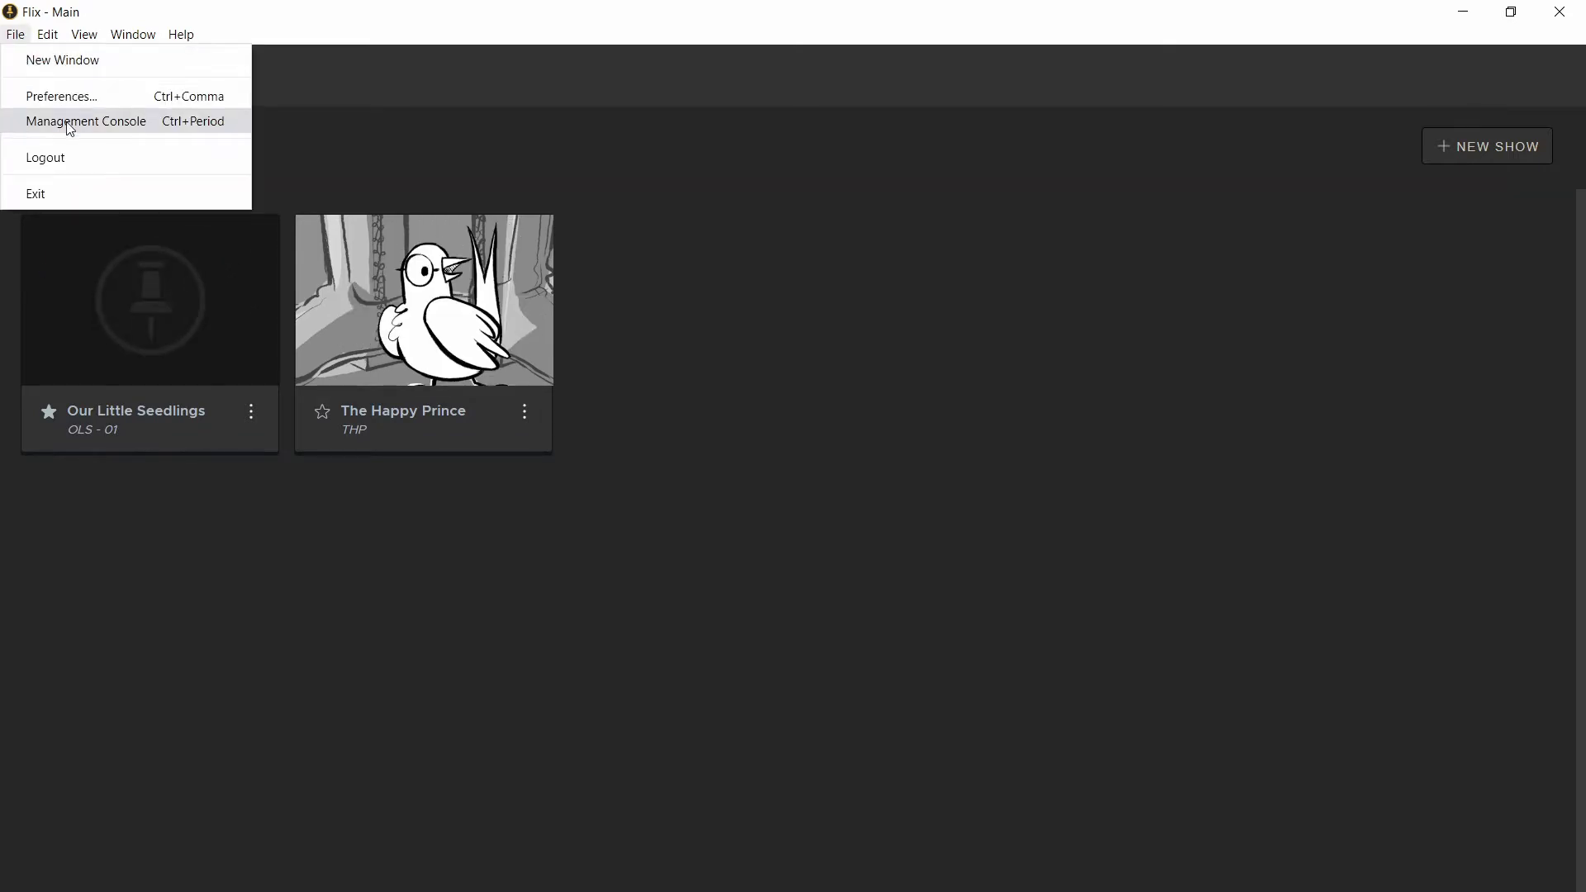
left_click(180, 124)
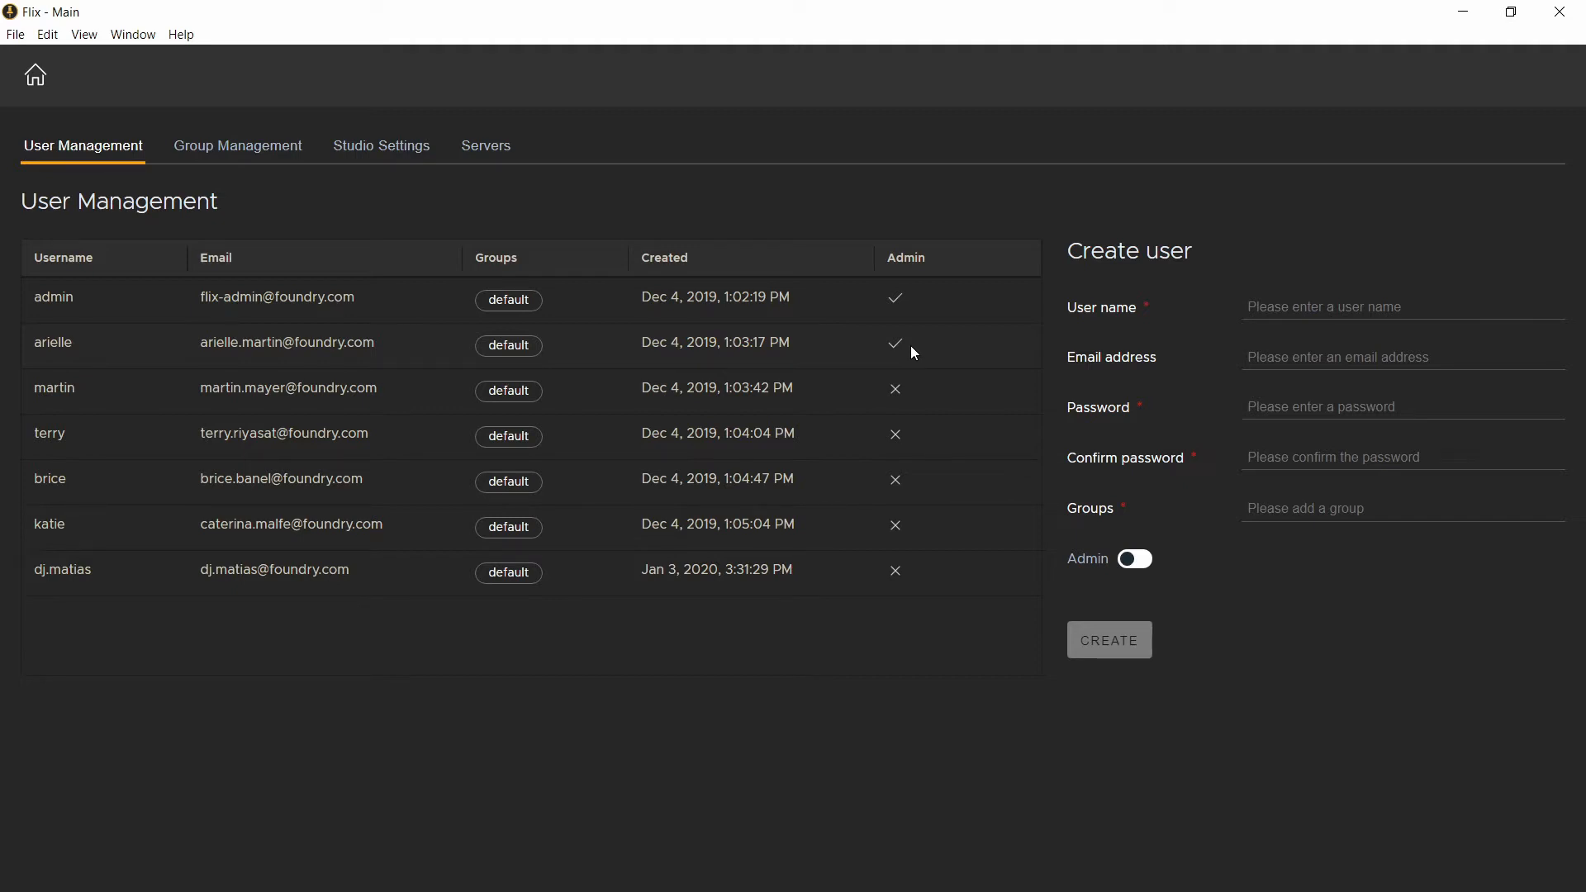
left_click(929, 443)
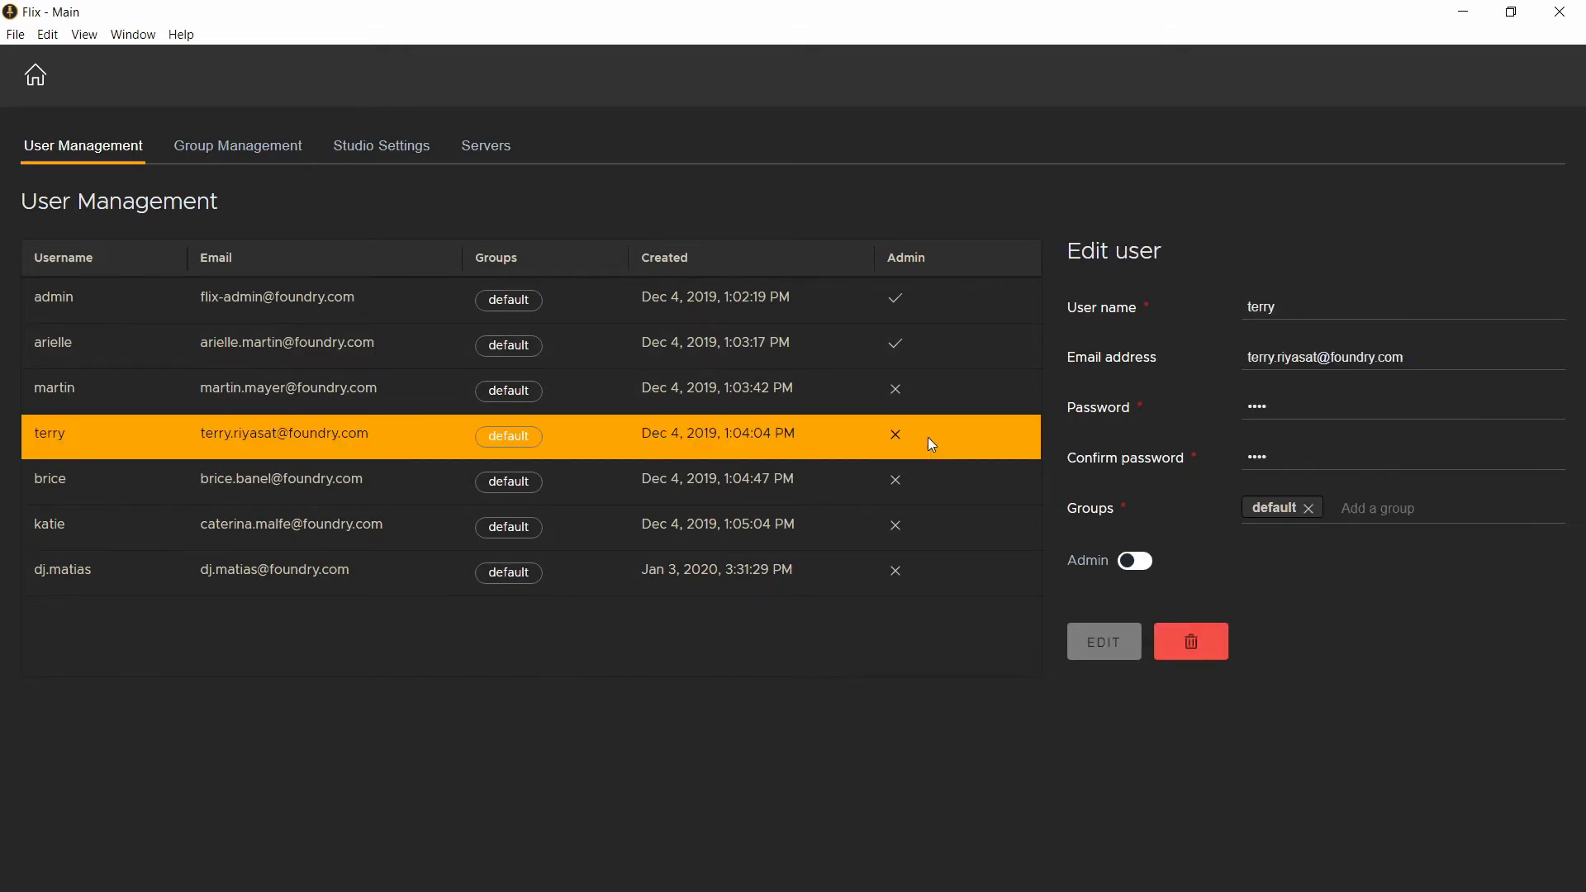
left_click(1206, 650)
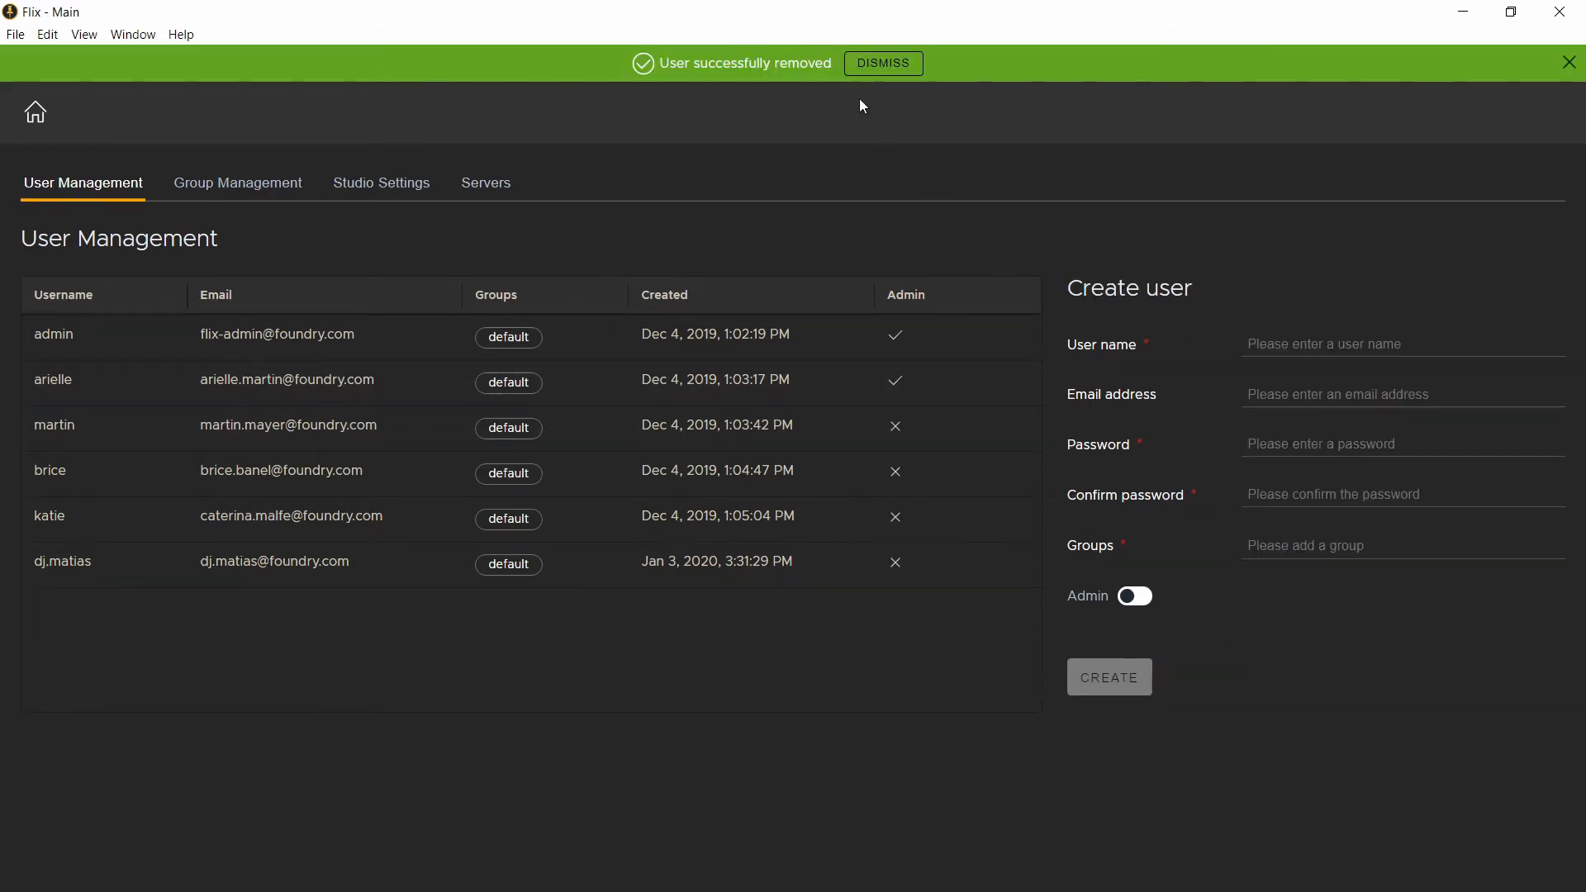
left_click(719, 433)
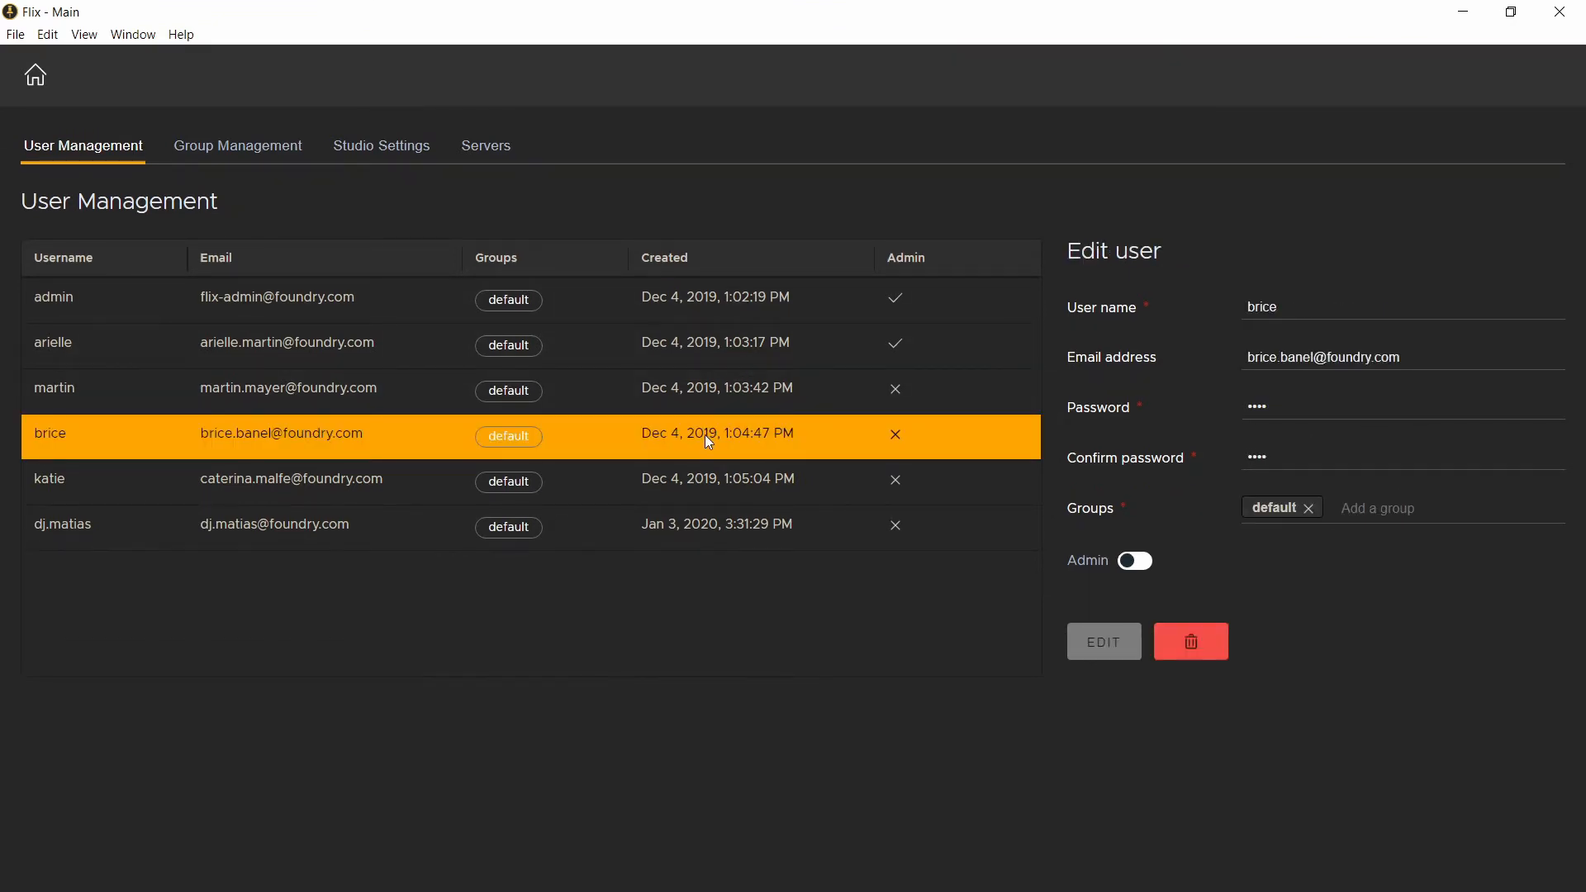
left_click(706, 435)
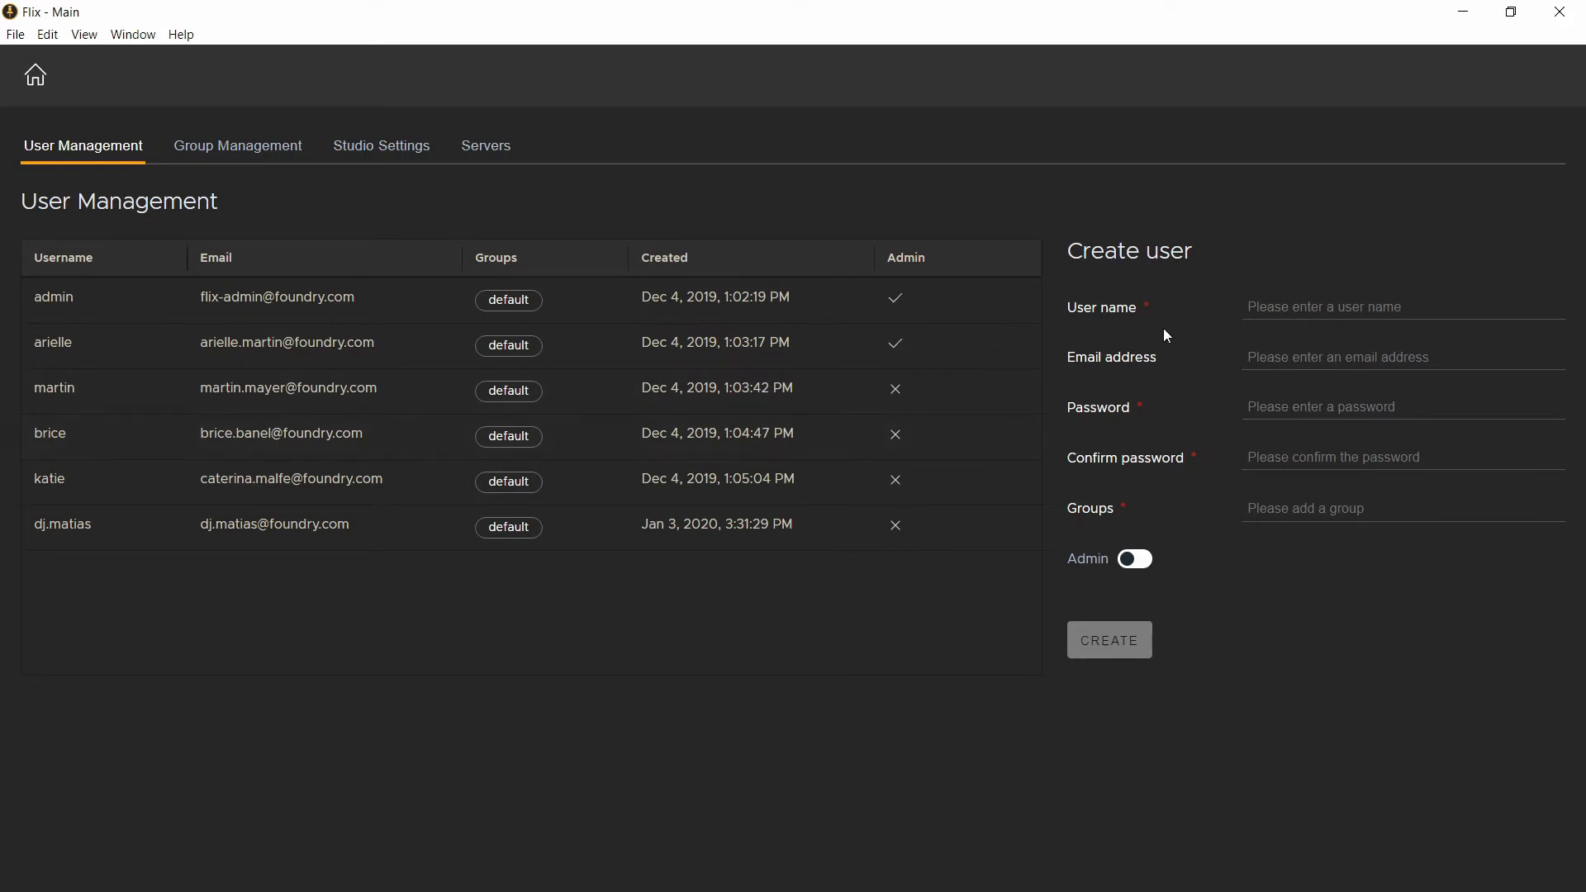
Step: Create a non-admin user named Sketcher in the default group, entering and confirming the account password
left_click(1265, 303)
type("Sketcher")
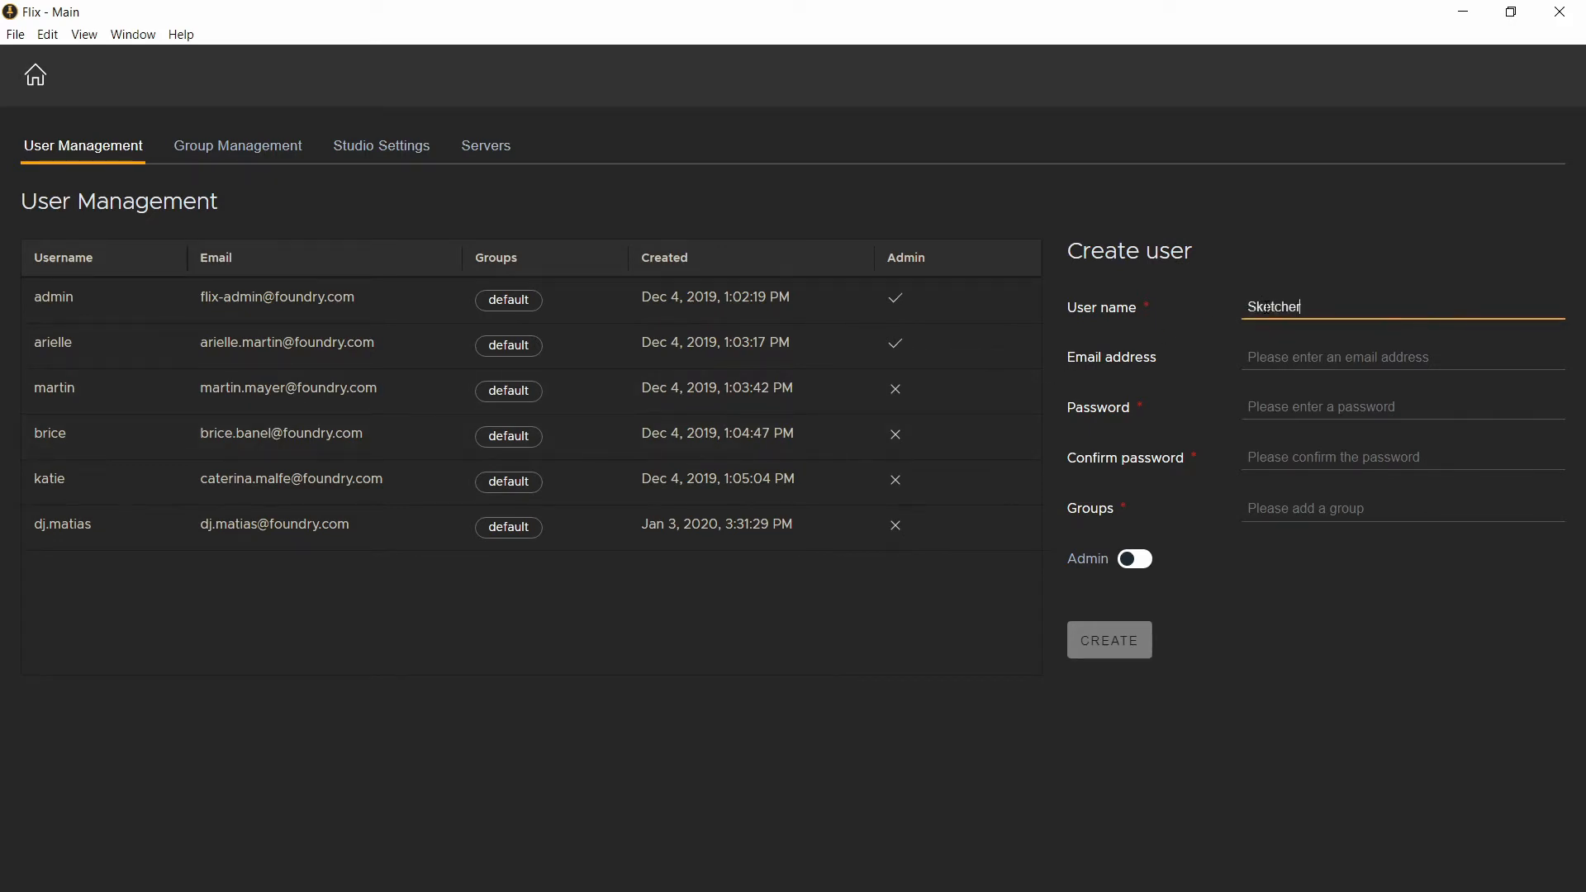
left_click(1270, 405)
type("••••••••")
left_click(1271, 454)
type("••••••••")
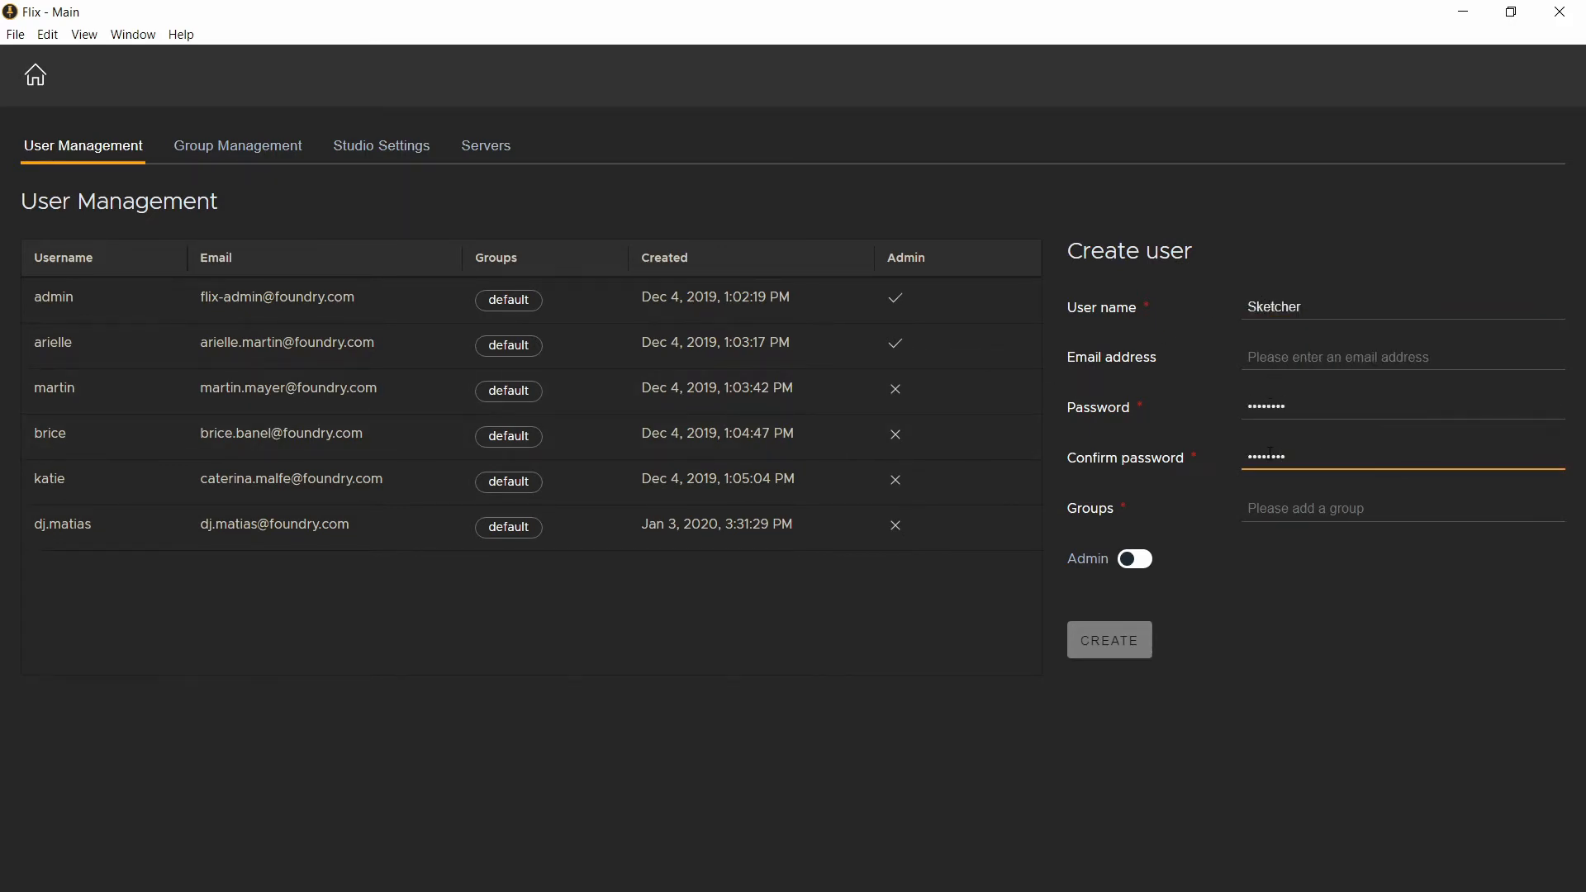
left_click(1277, 509)
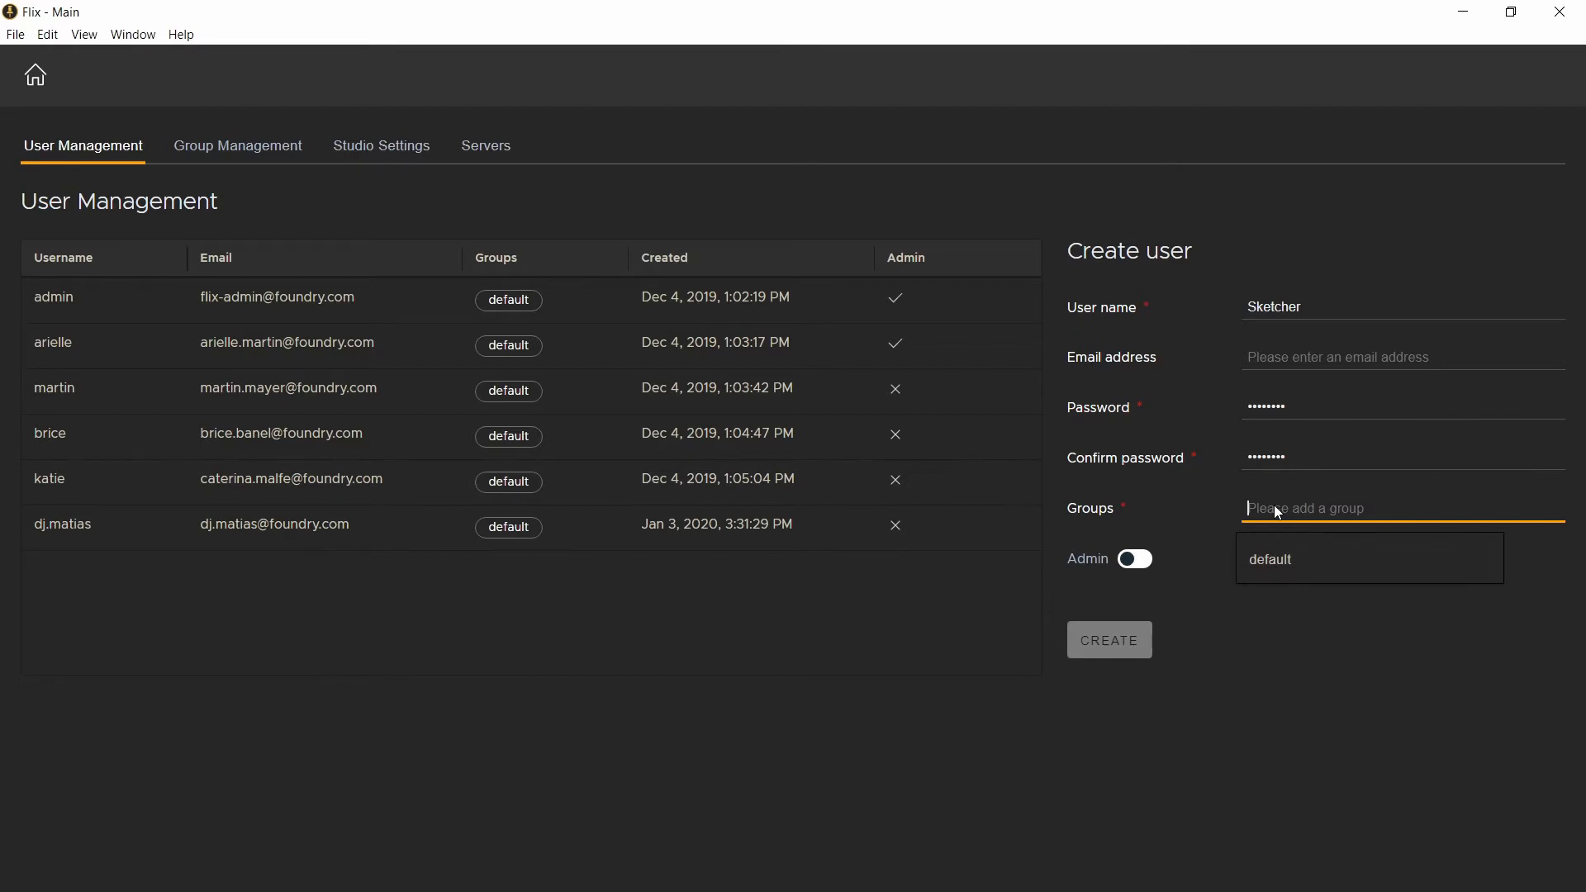
left_click(1275, 557)
left_click(1111, 651)
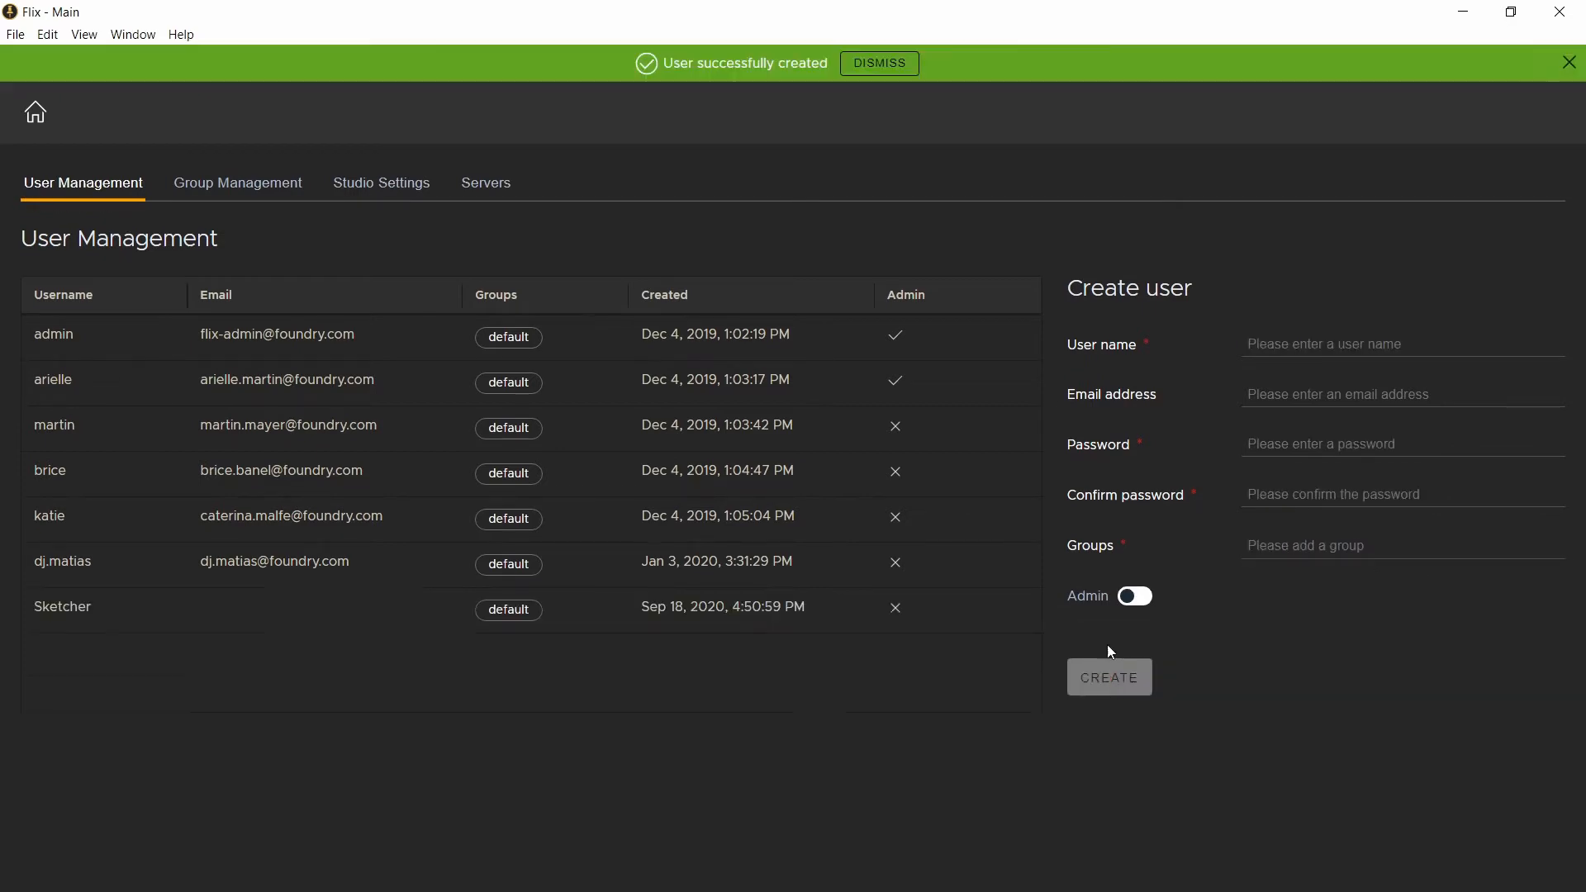
left_click(877, 63)
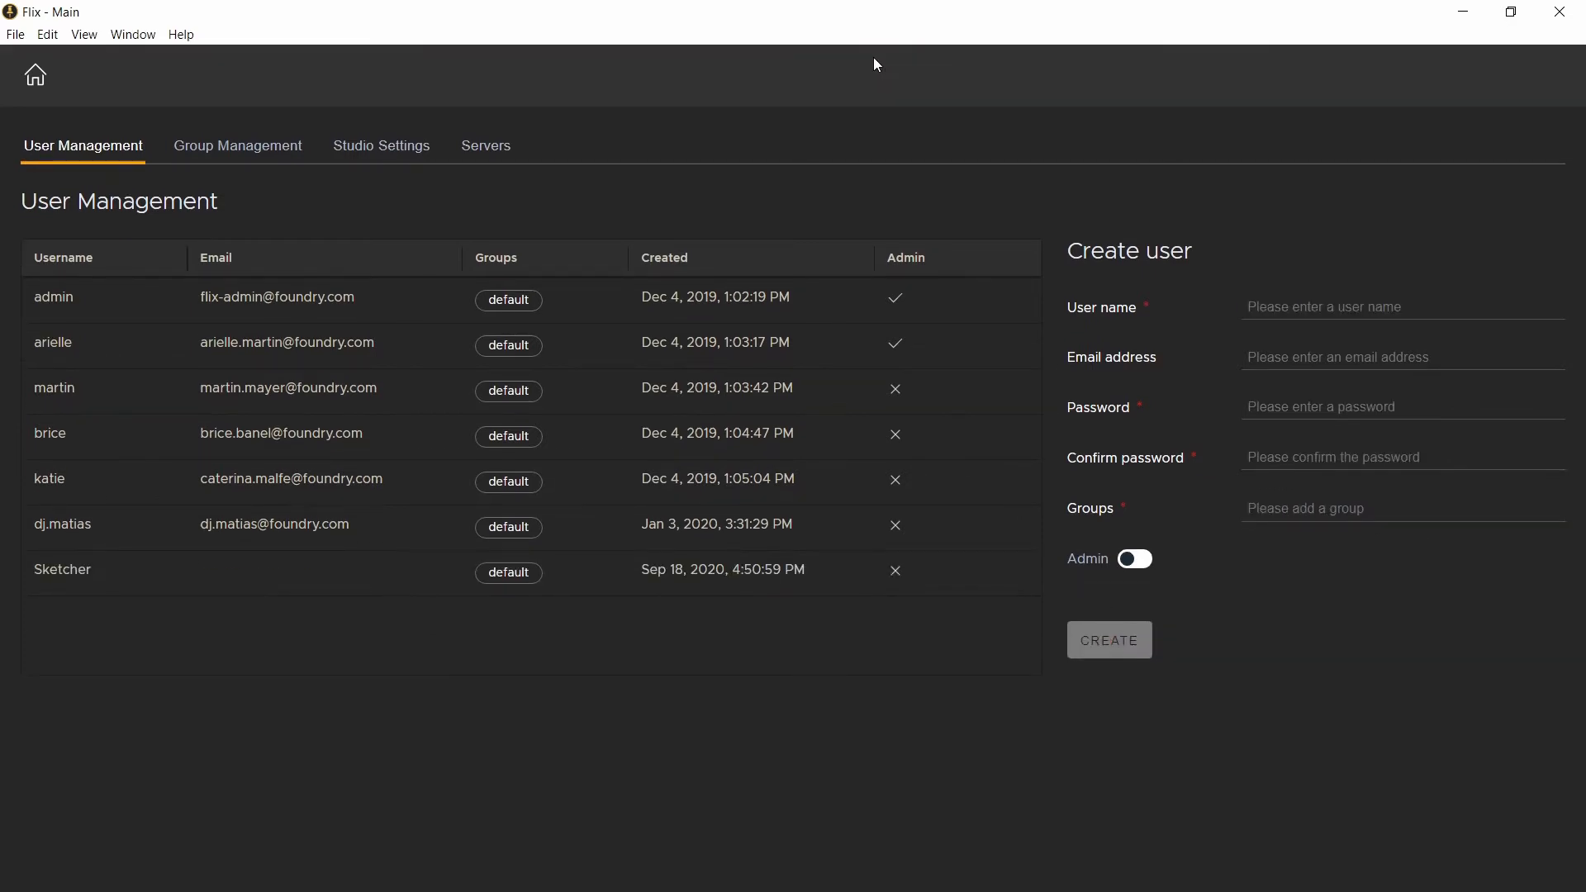
Step: Create a new user group titled OLS
left_click(268, 155)
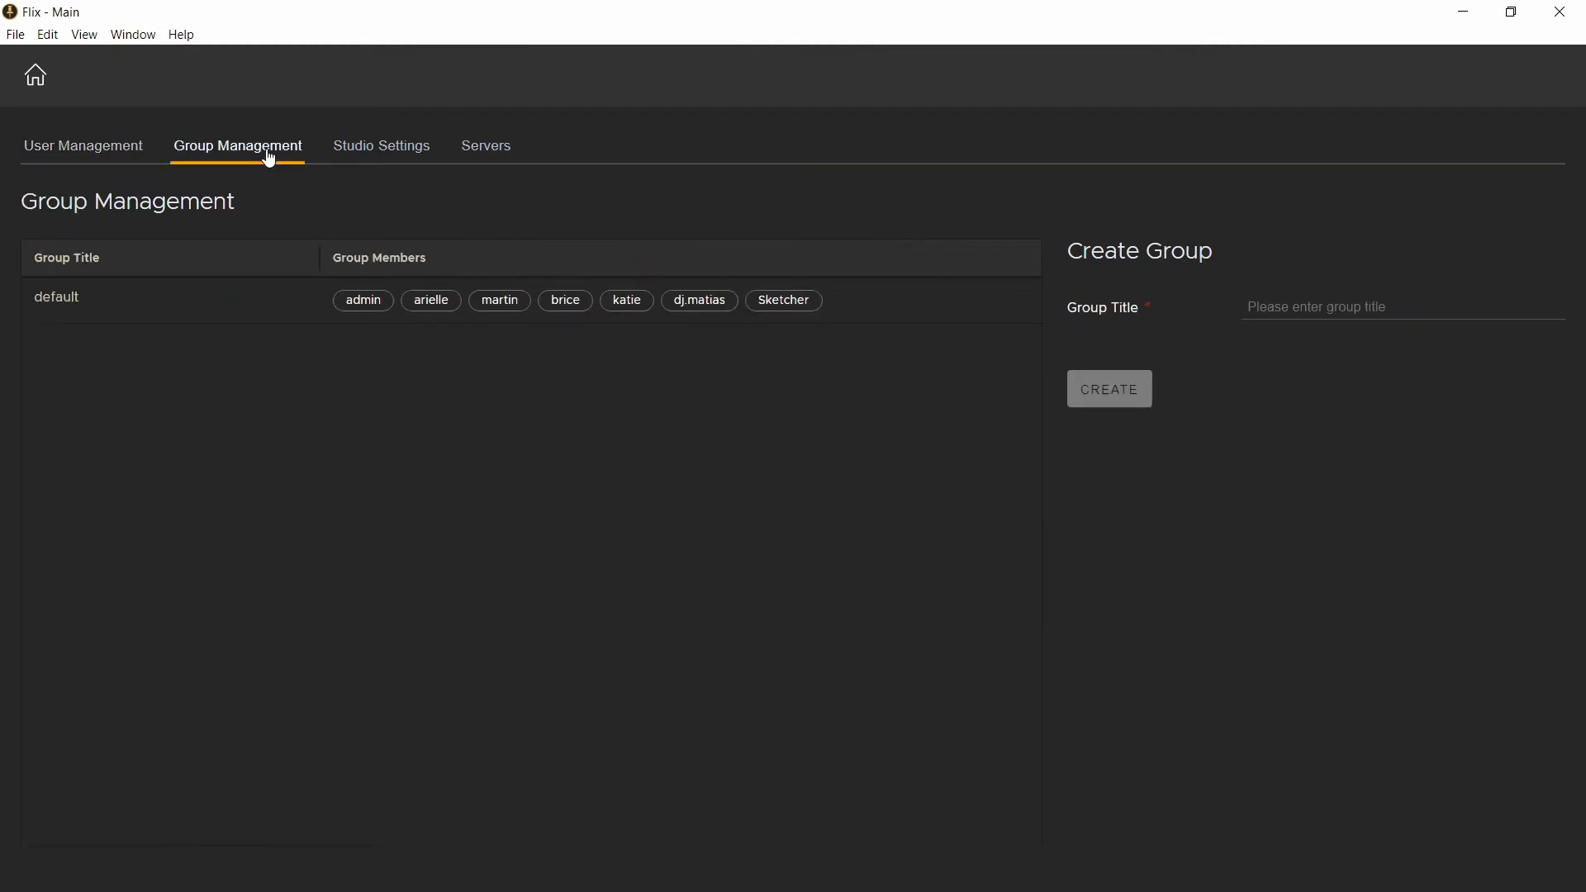
left_click(1278, 307)
type("OLS")
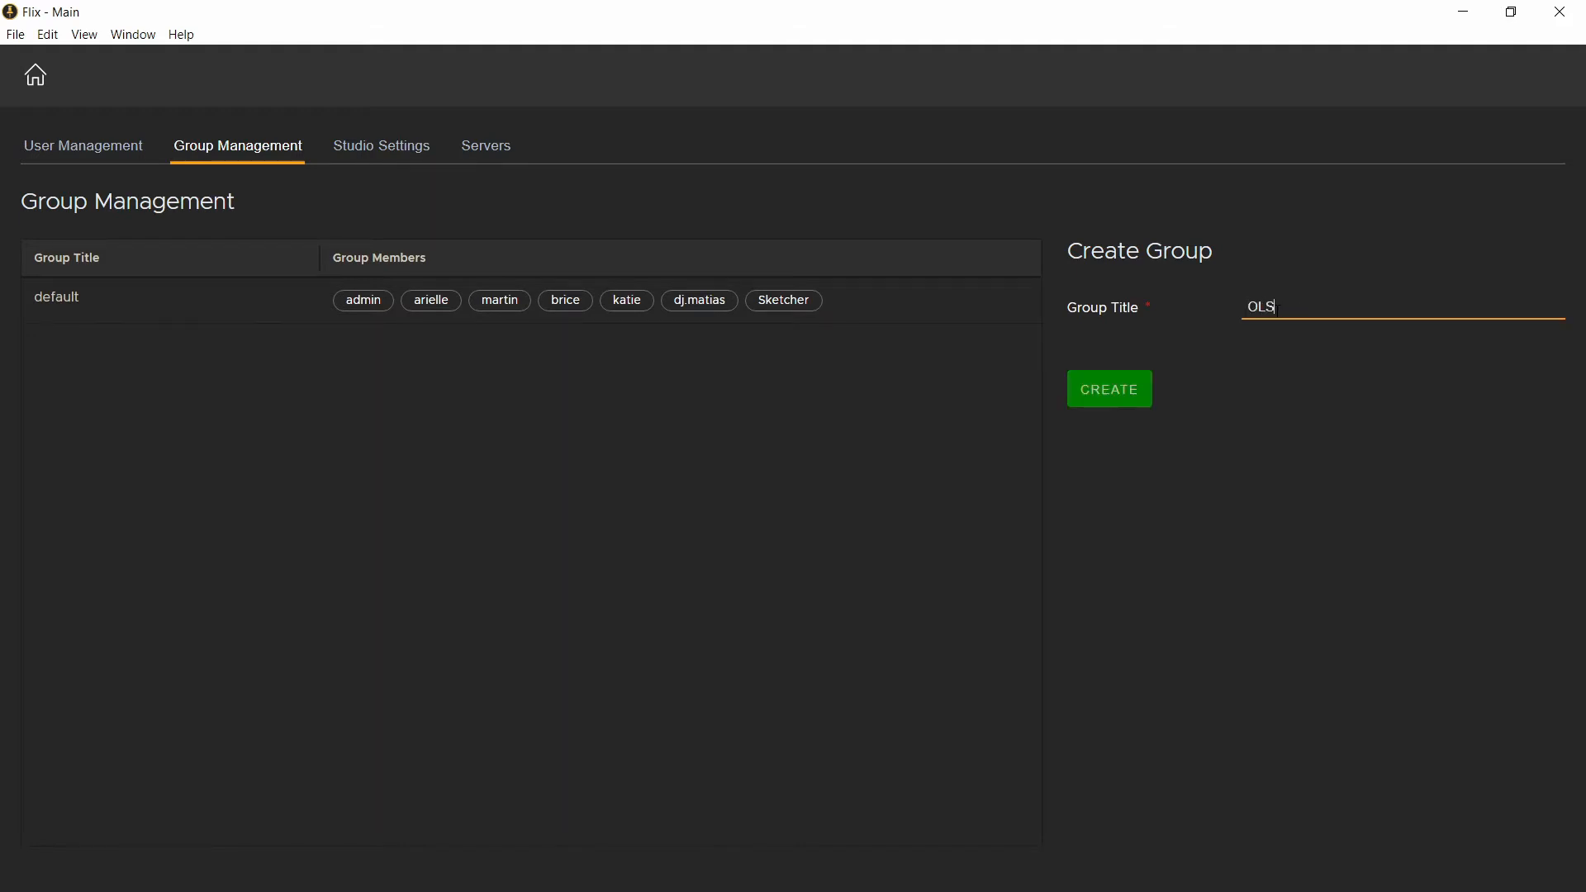
left_click(1122, 389)
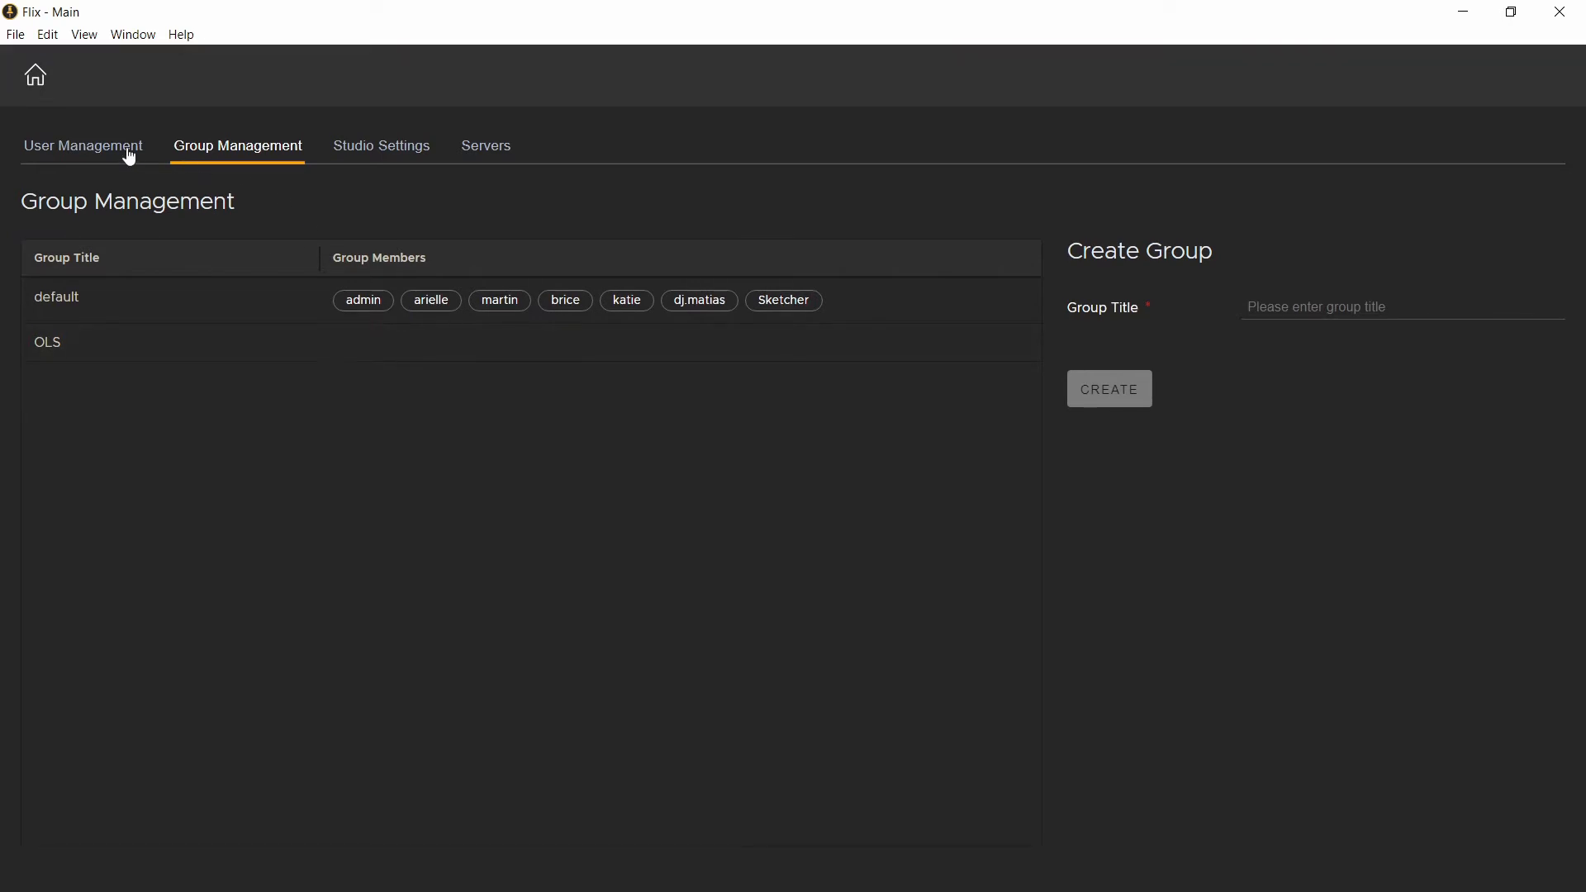
Step: Edit the Sketcher user to belong to the OLS group instead of the default group
left_click(116, 159)
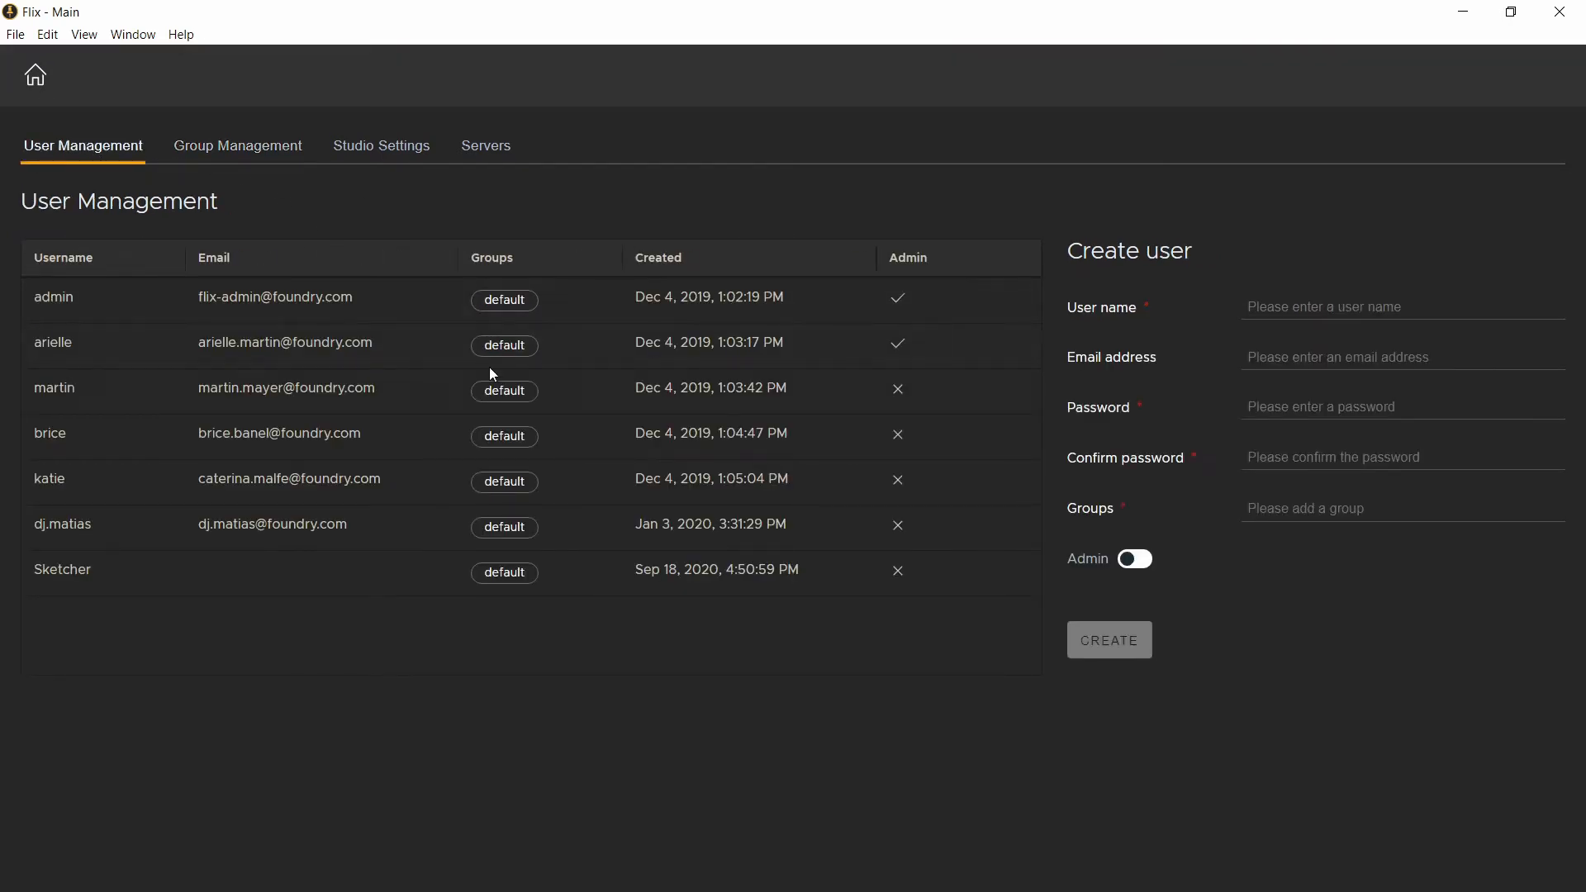
left_click(354, 569)
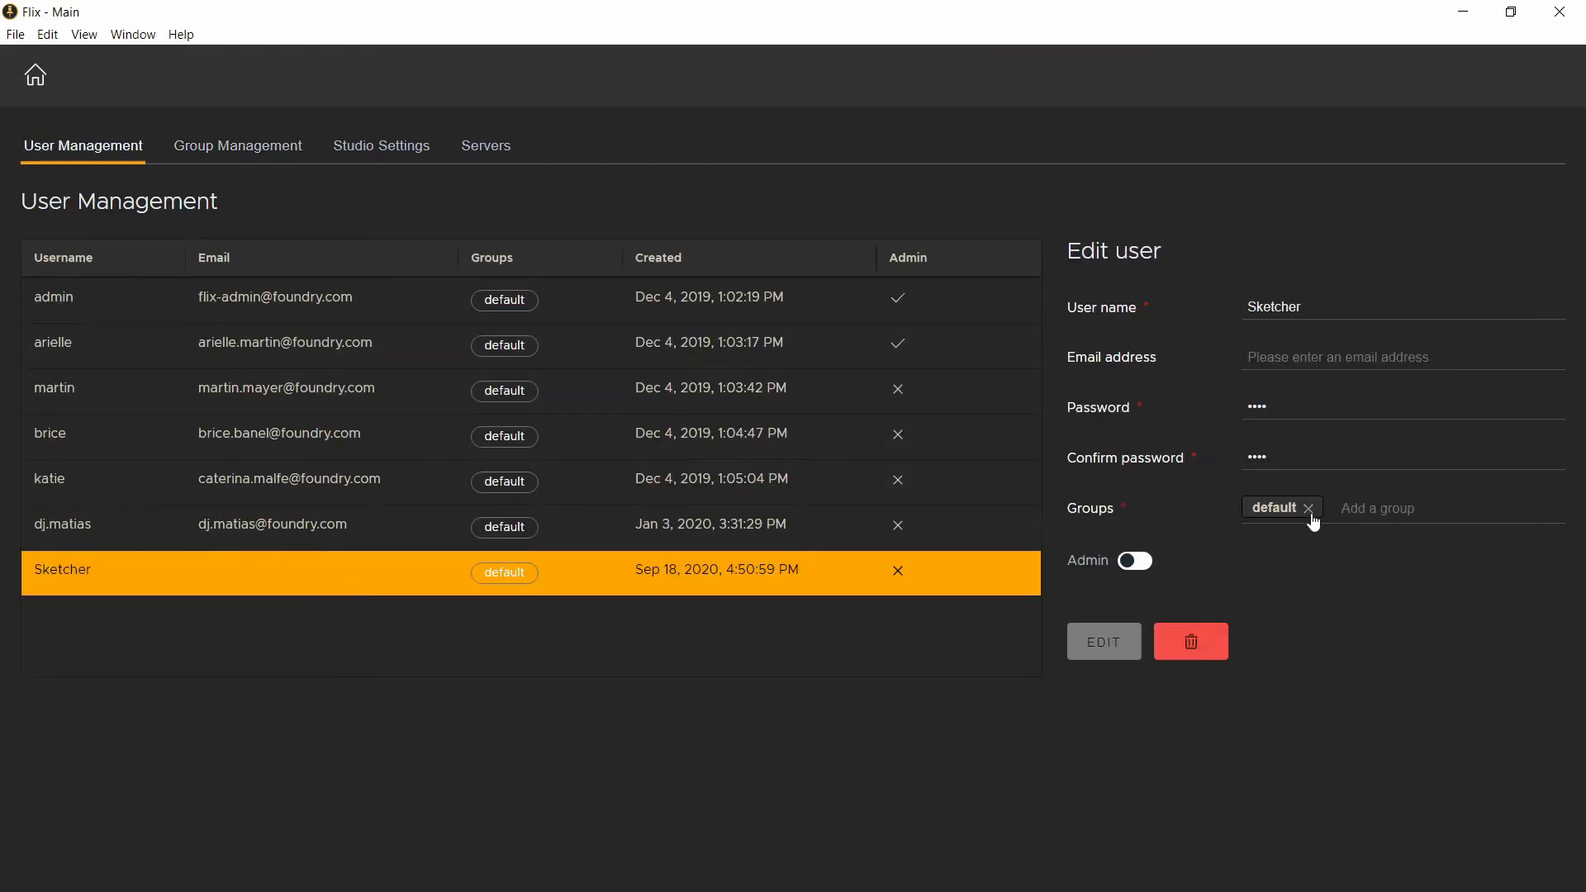
left_click(1342, 508)
left_click(1357, 558)
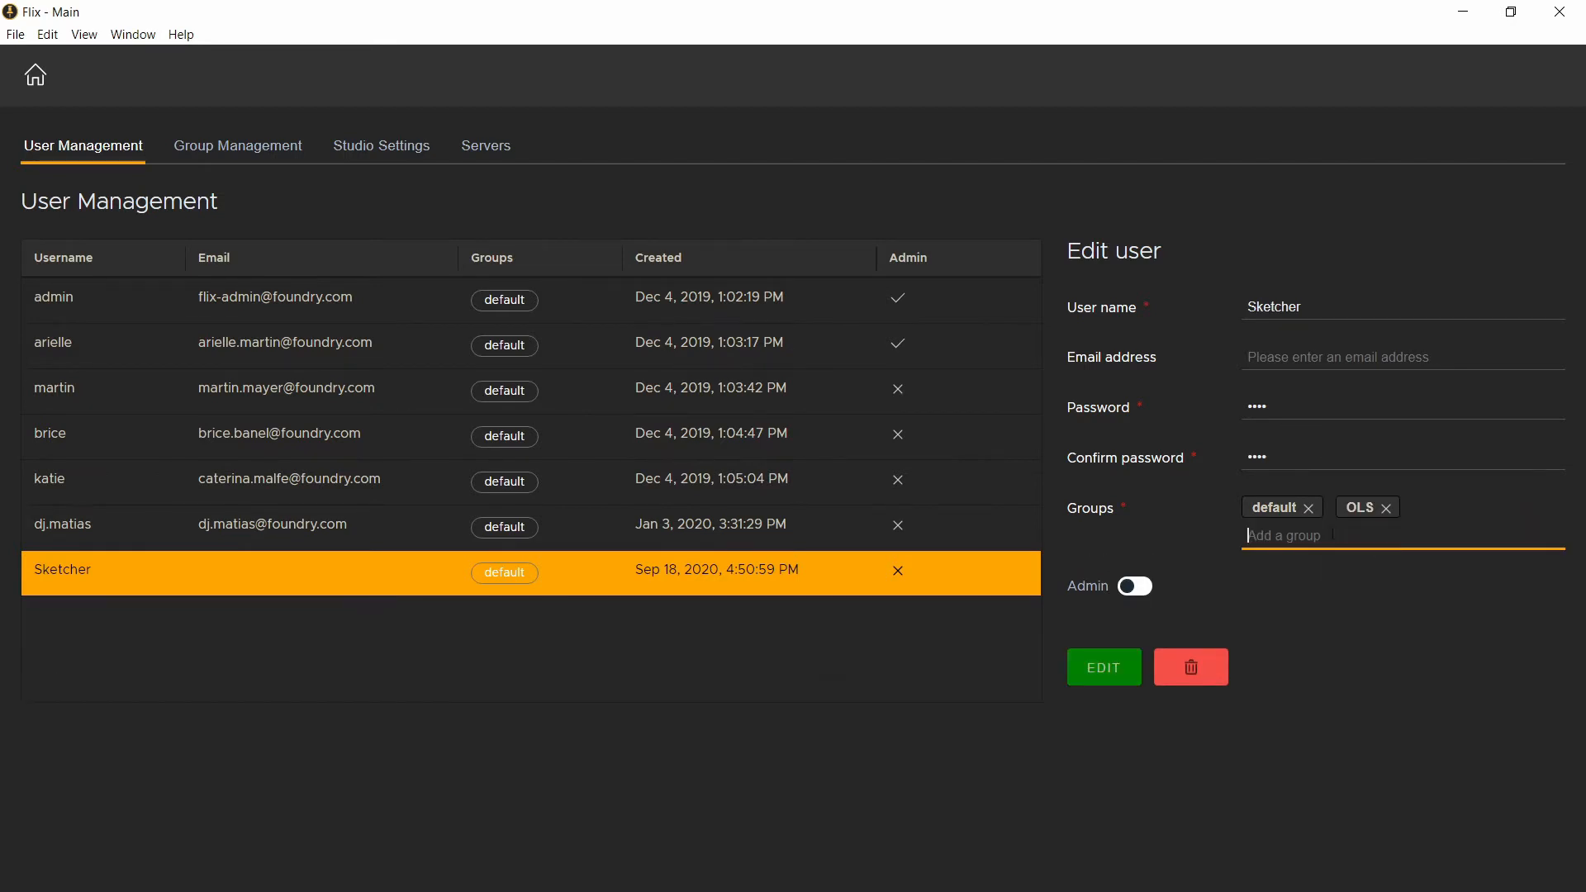
left_click(1308, 509)
left_click(1125, 651)
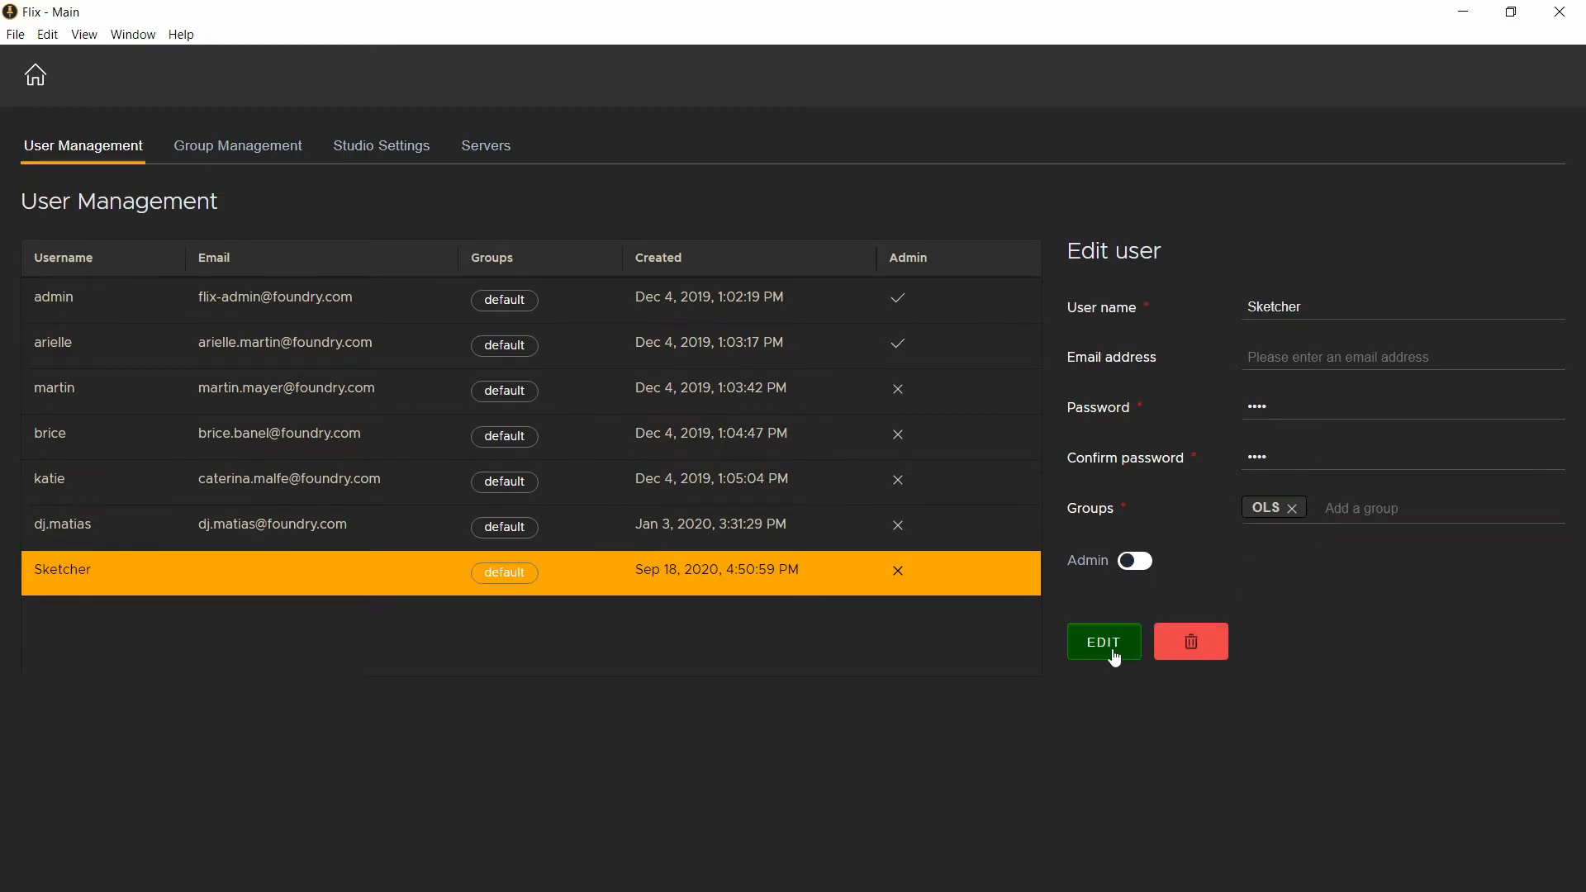
Step: Add the admin user in the second row to the OLS group, keeping the default group assigned
left_click(318, 377)
left_click(1354, 542)
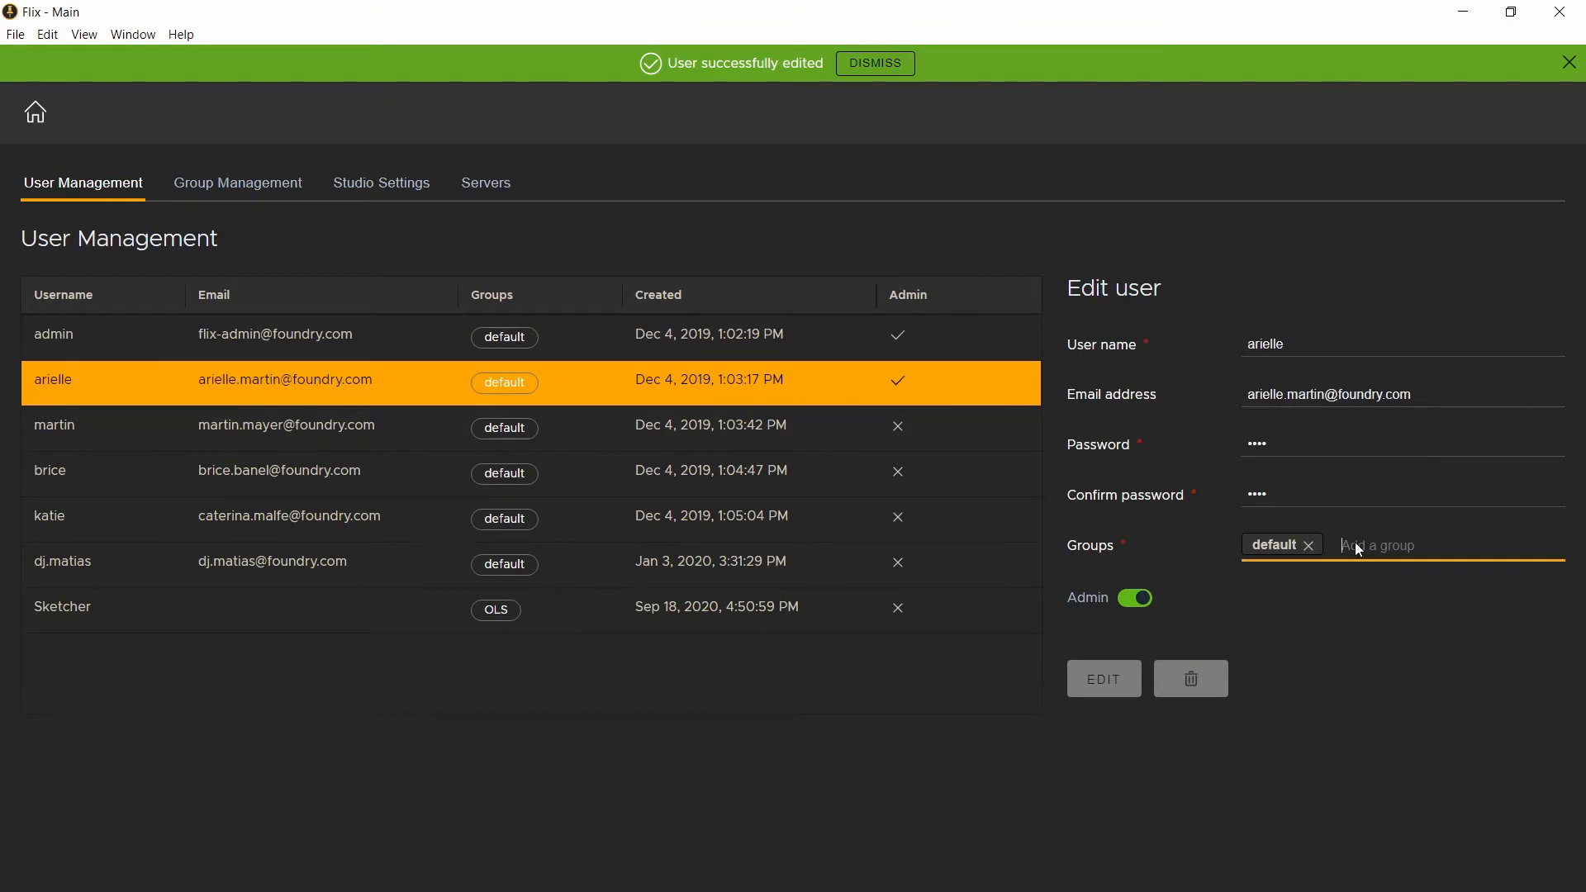
left_click(1342, 595)
left_click(1111, 684)
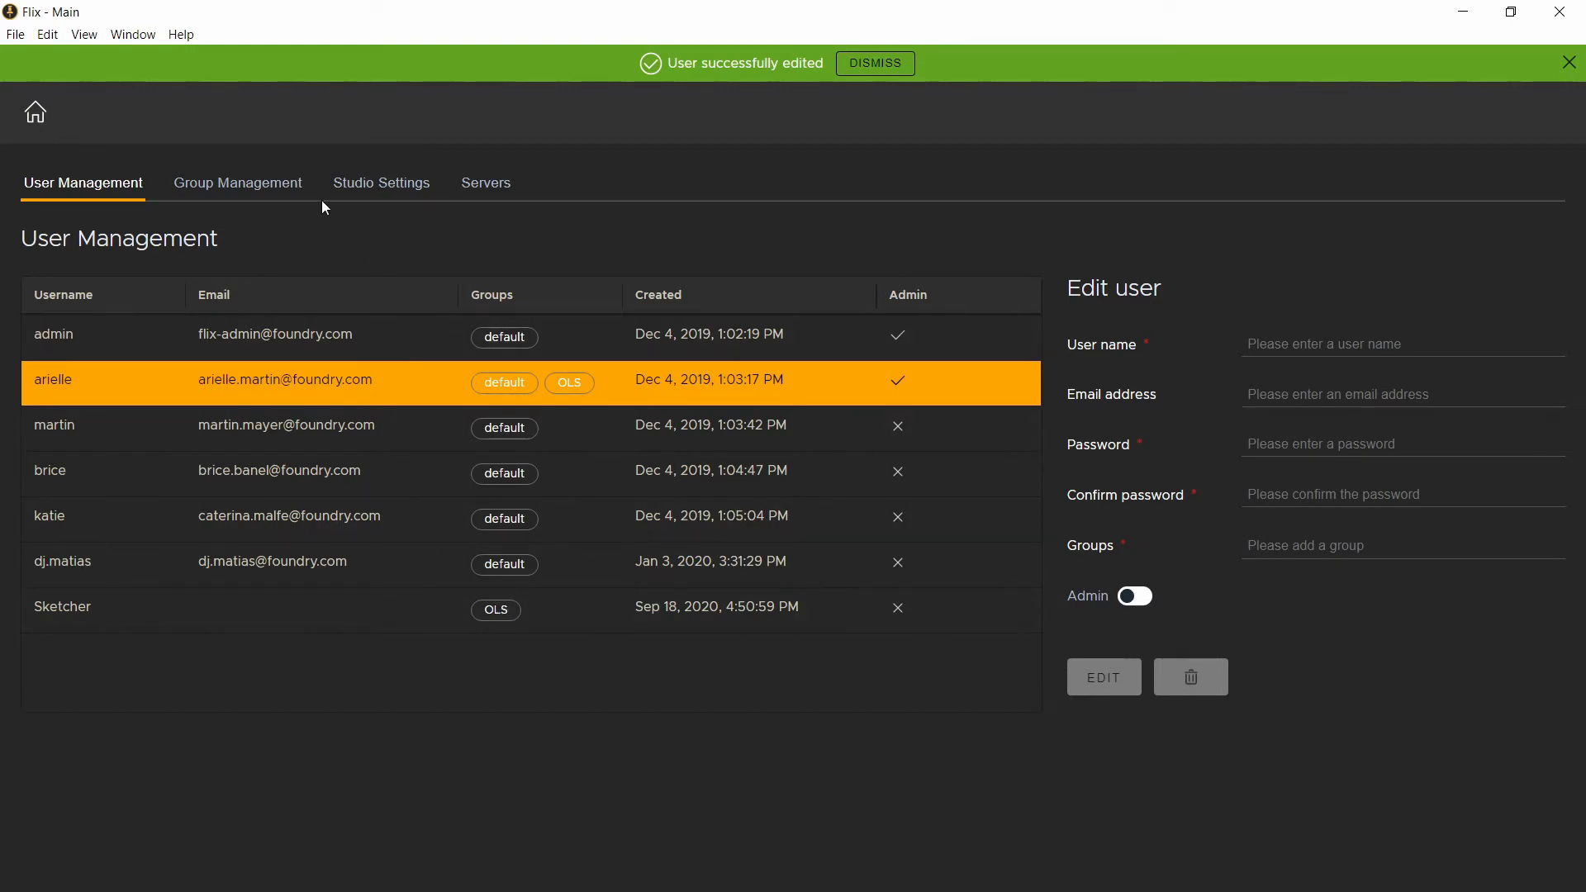
Step: Edit the permissions of the Our Little Seedlings show, replacing the default group with OLS, and update the show
left_click(35, 110)
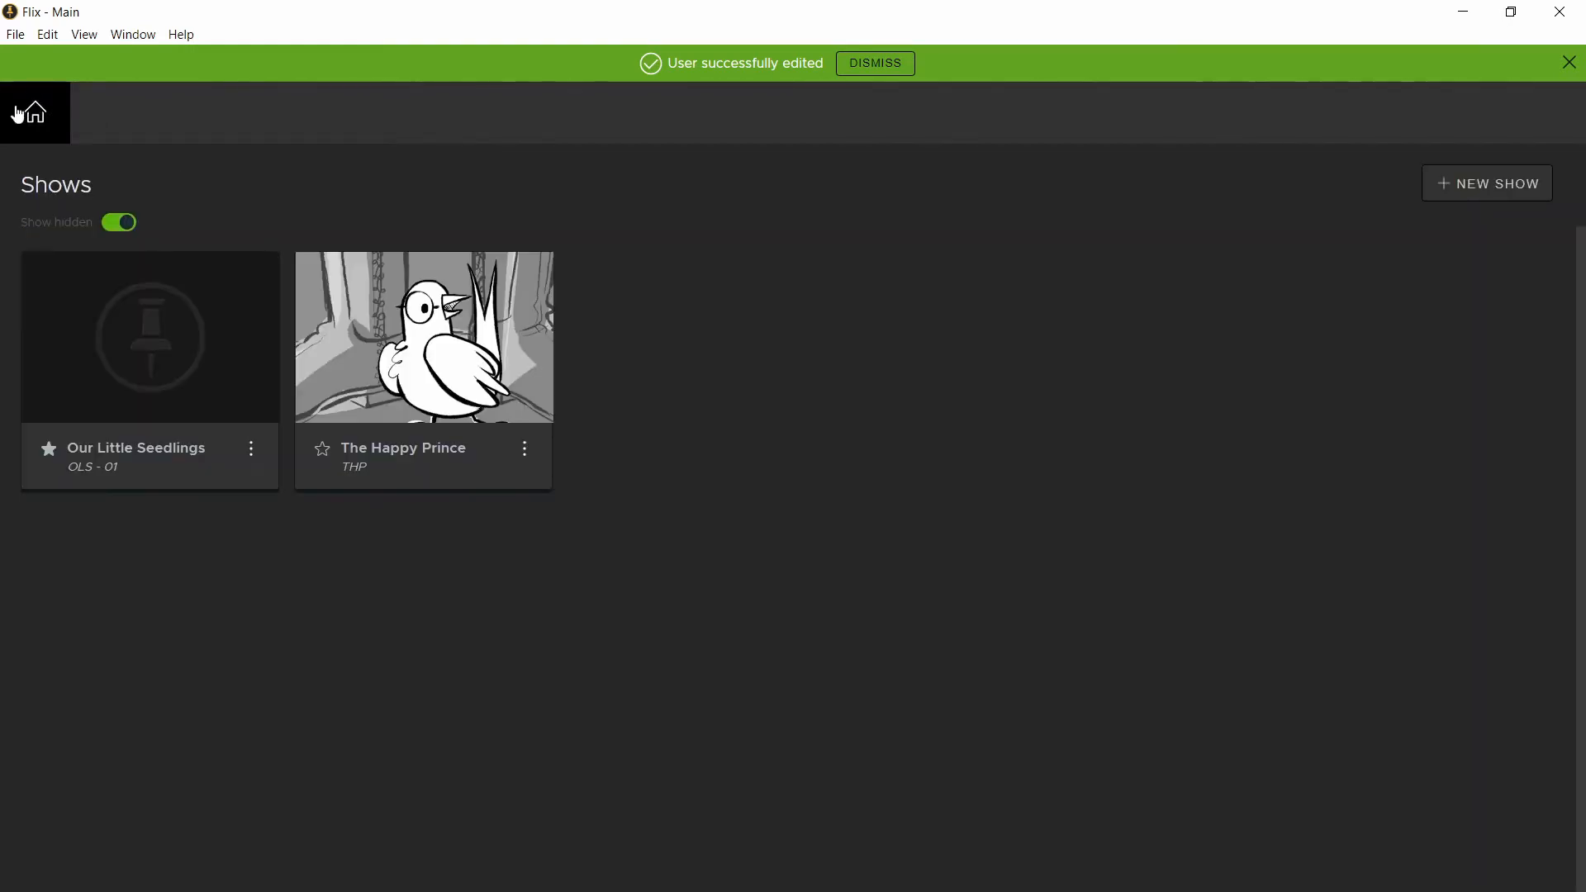
left_click(253, 453)
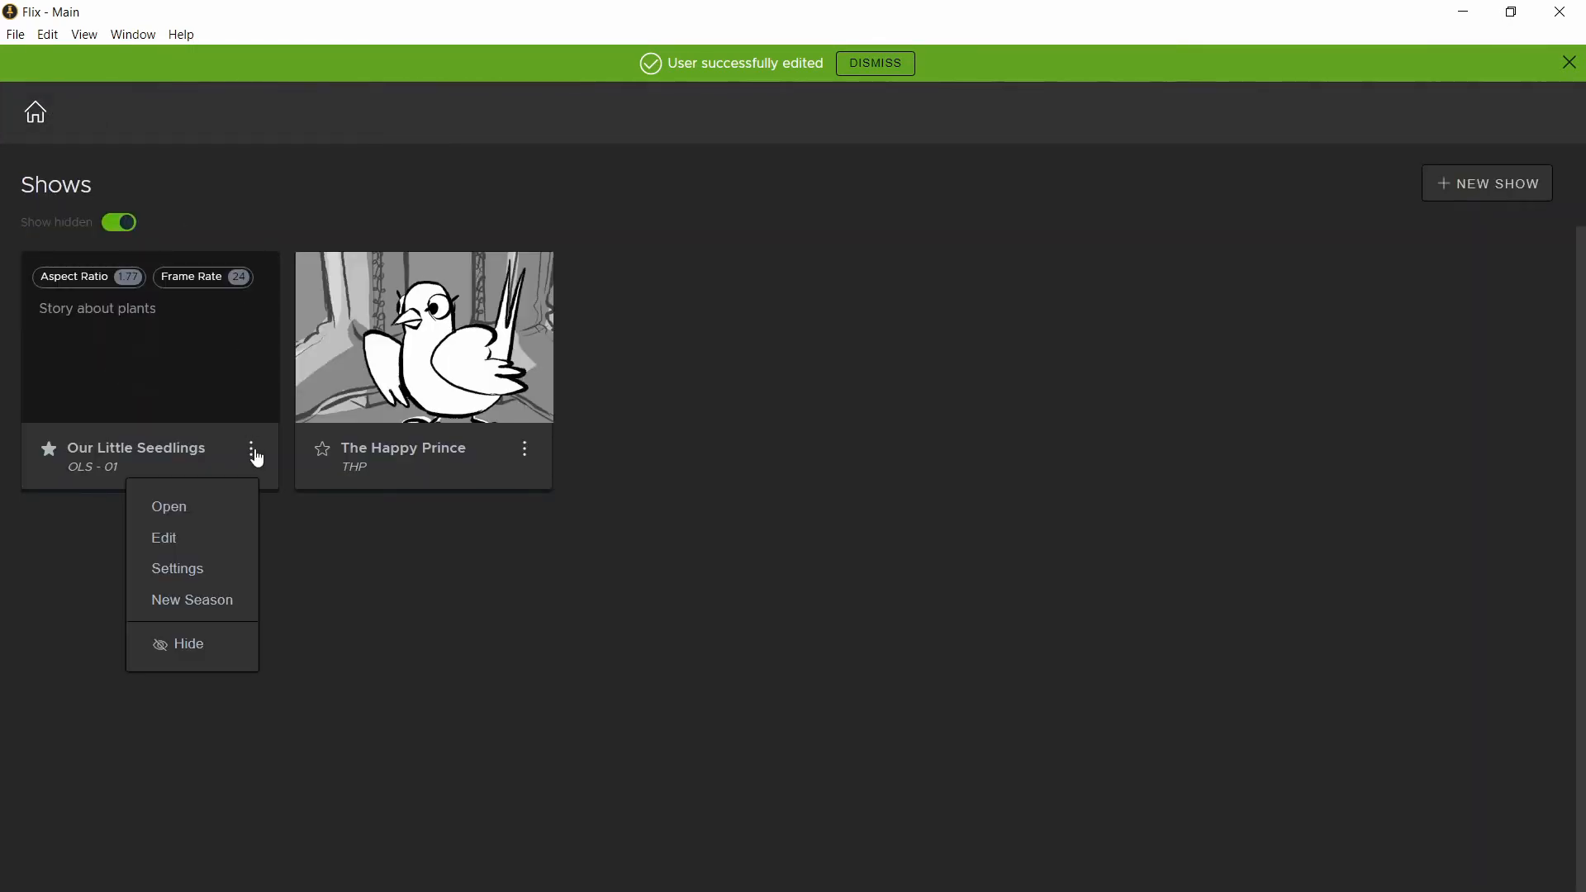
left_click(196, 541)
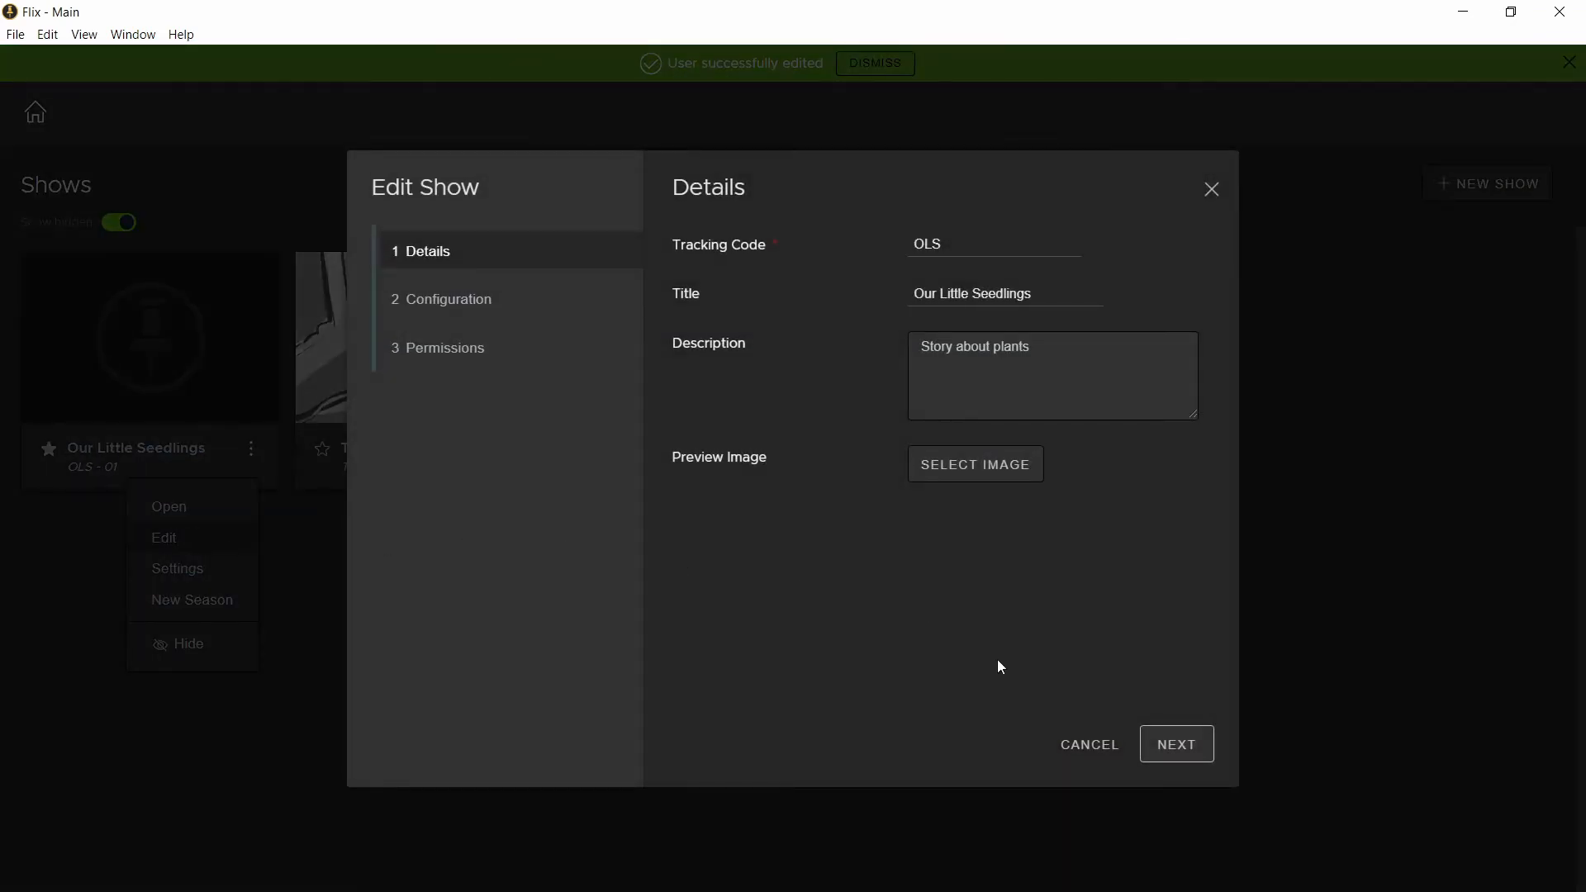
left_click(1203, 757)
left_click(1202, 758)
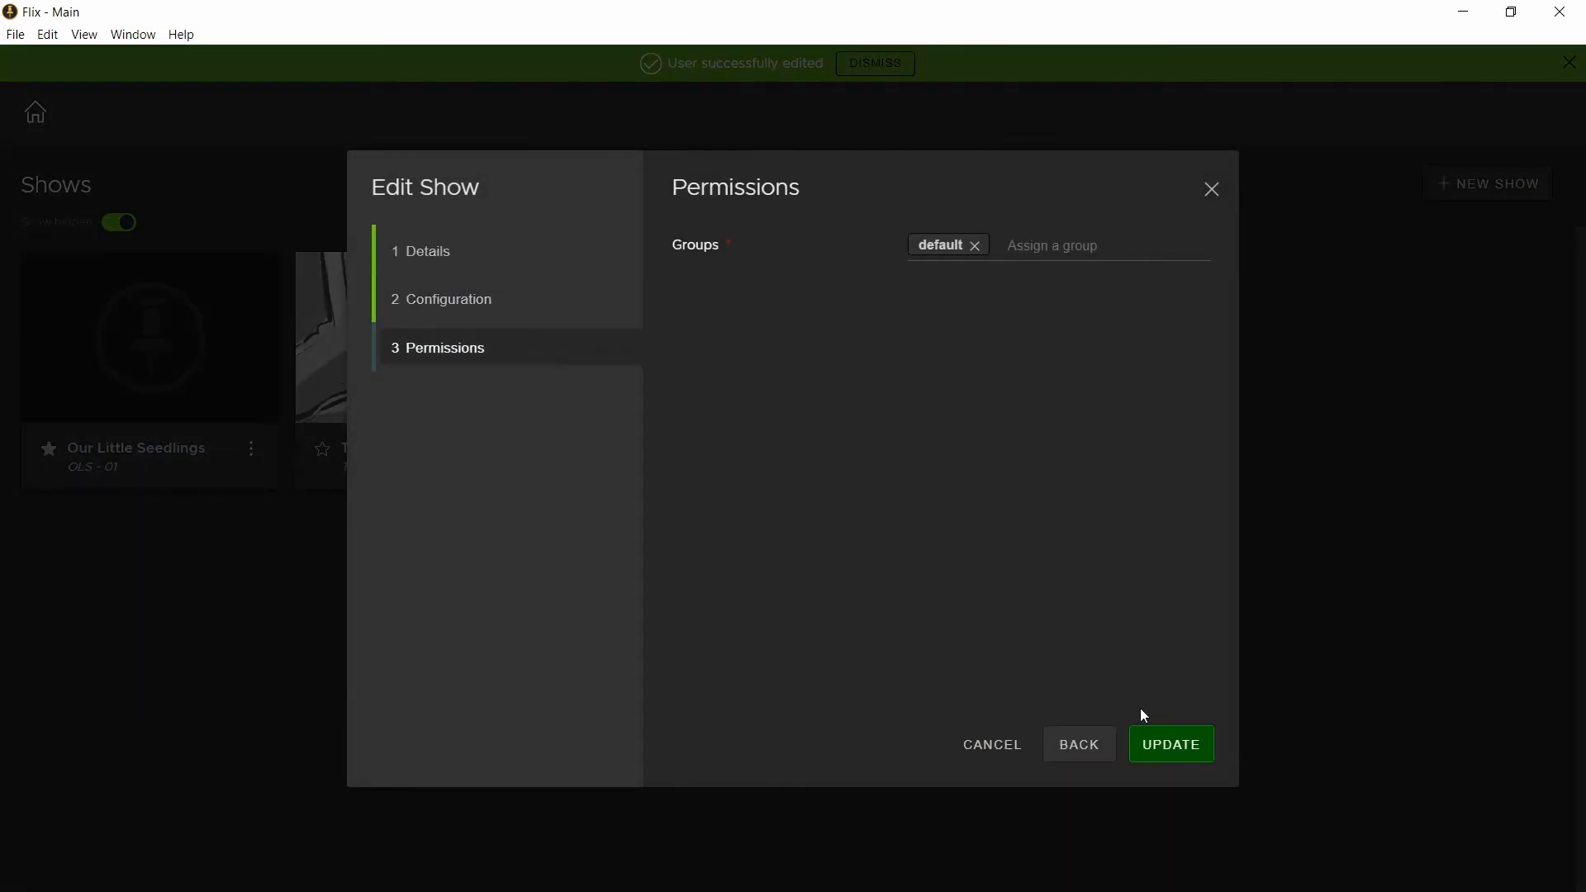
left_click(1063, 252)
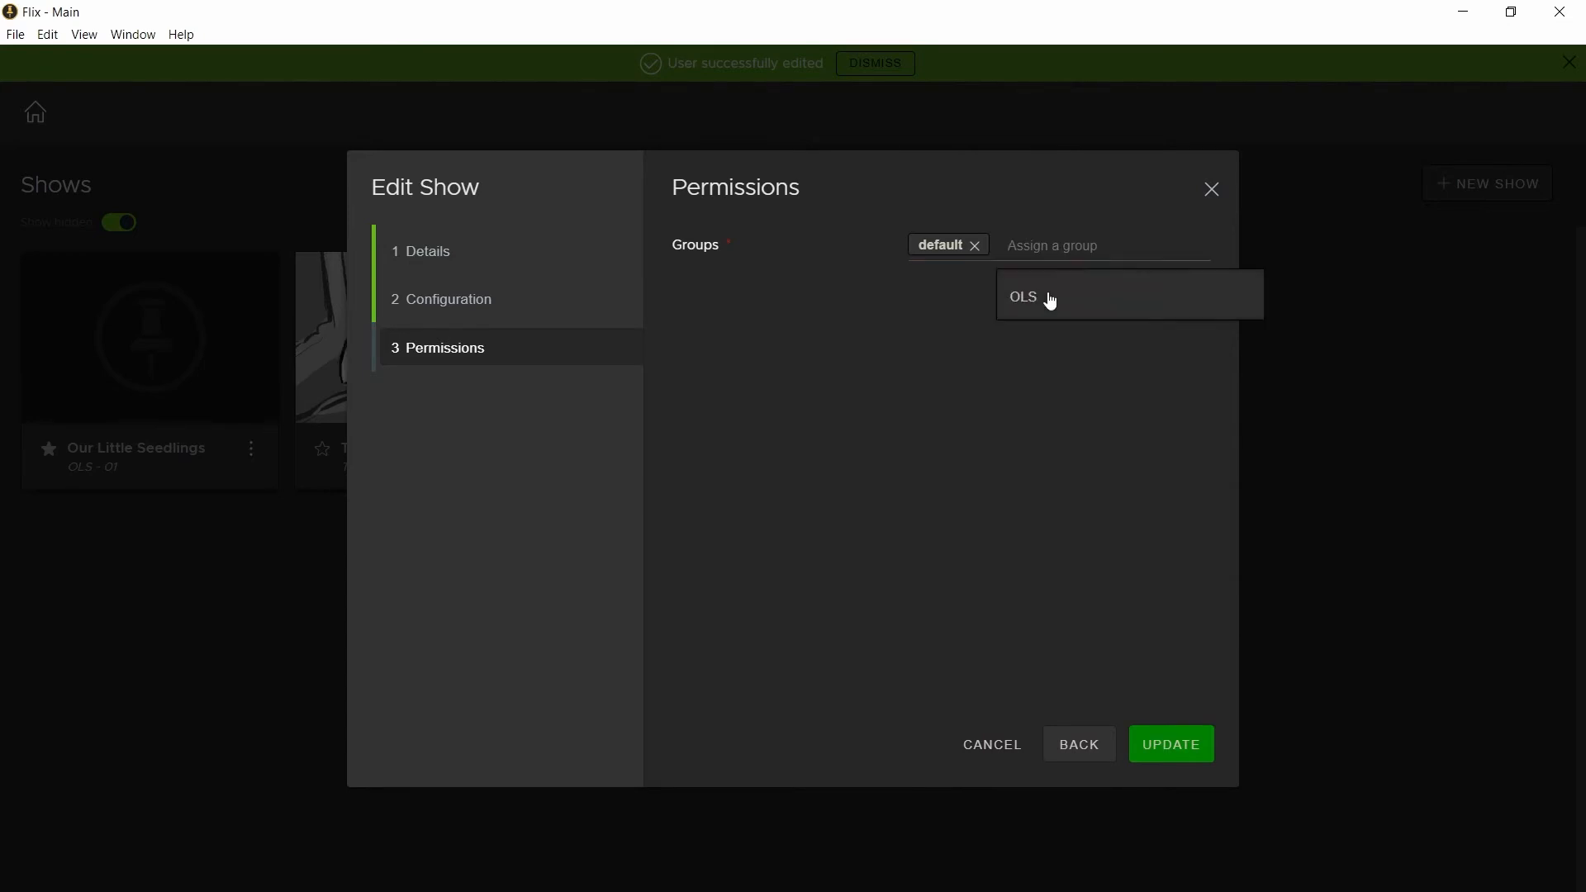
left_click(1051, 299)
left_click(974, 245)
left_click(1172, 746)
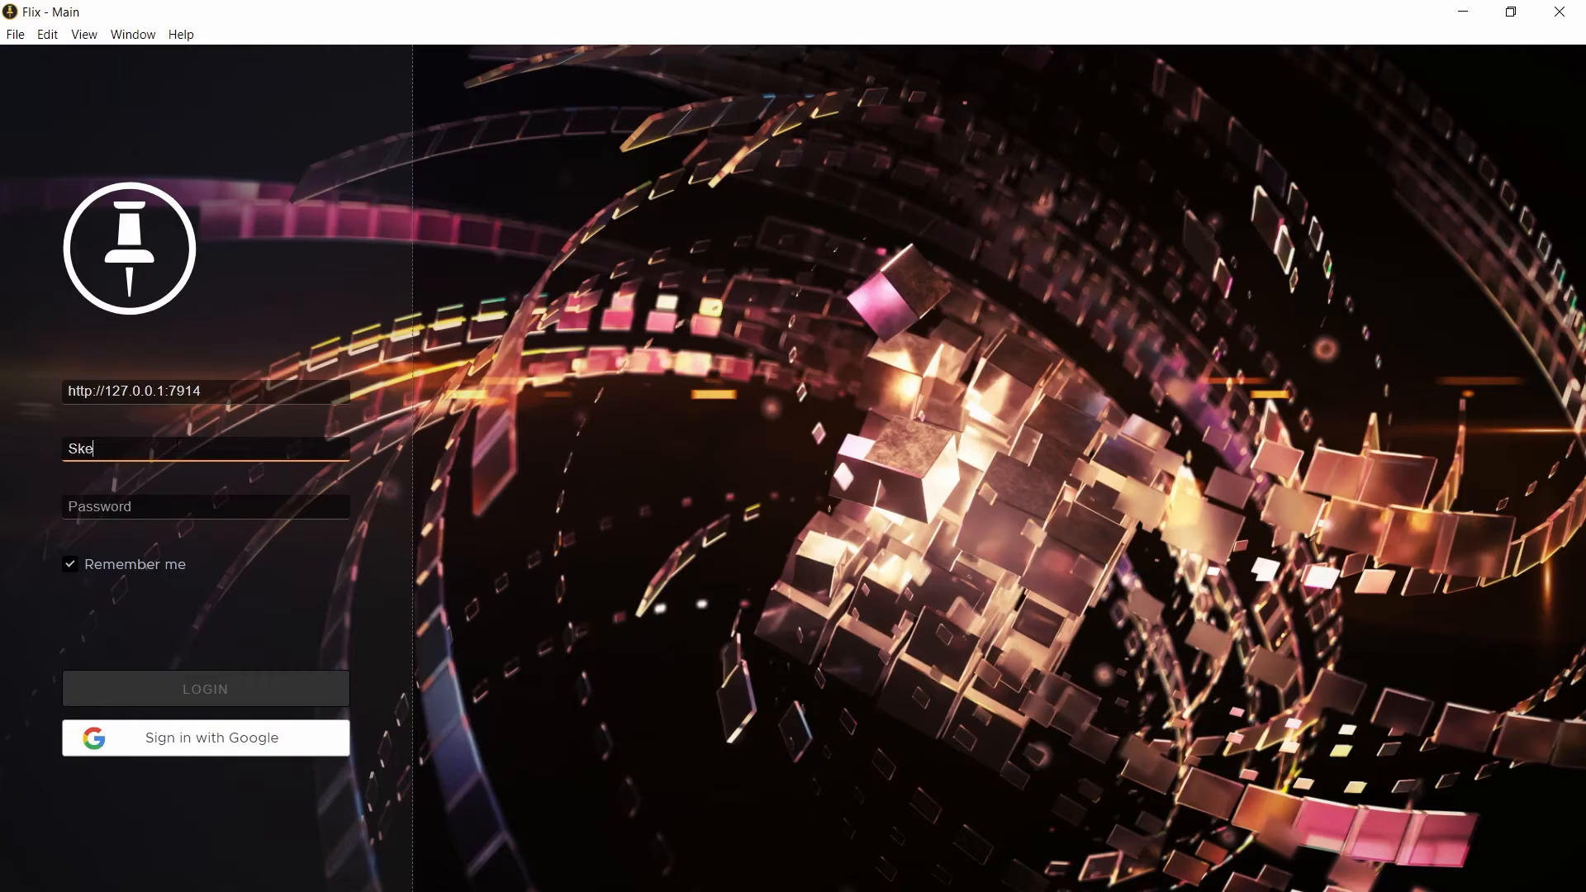
Step: Log in as Sketcher with the account password
type("tcher")
left_click(109, 515)
type("••••••••")
key("Return")
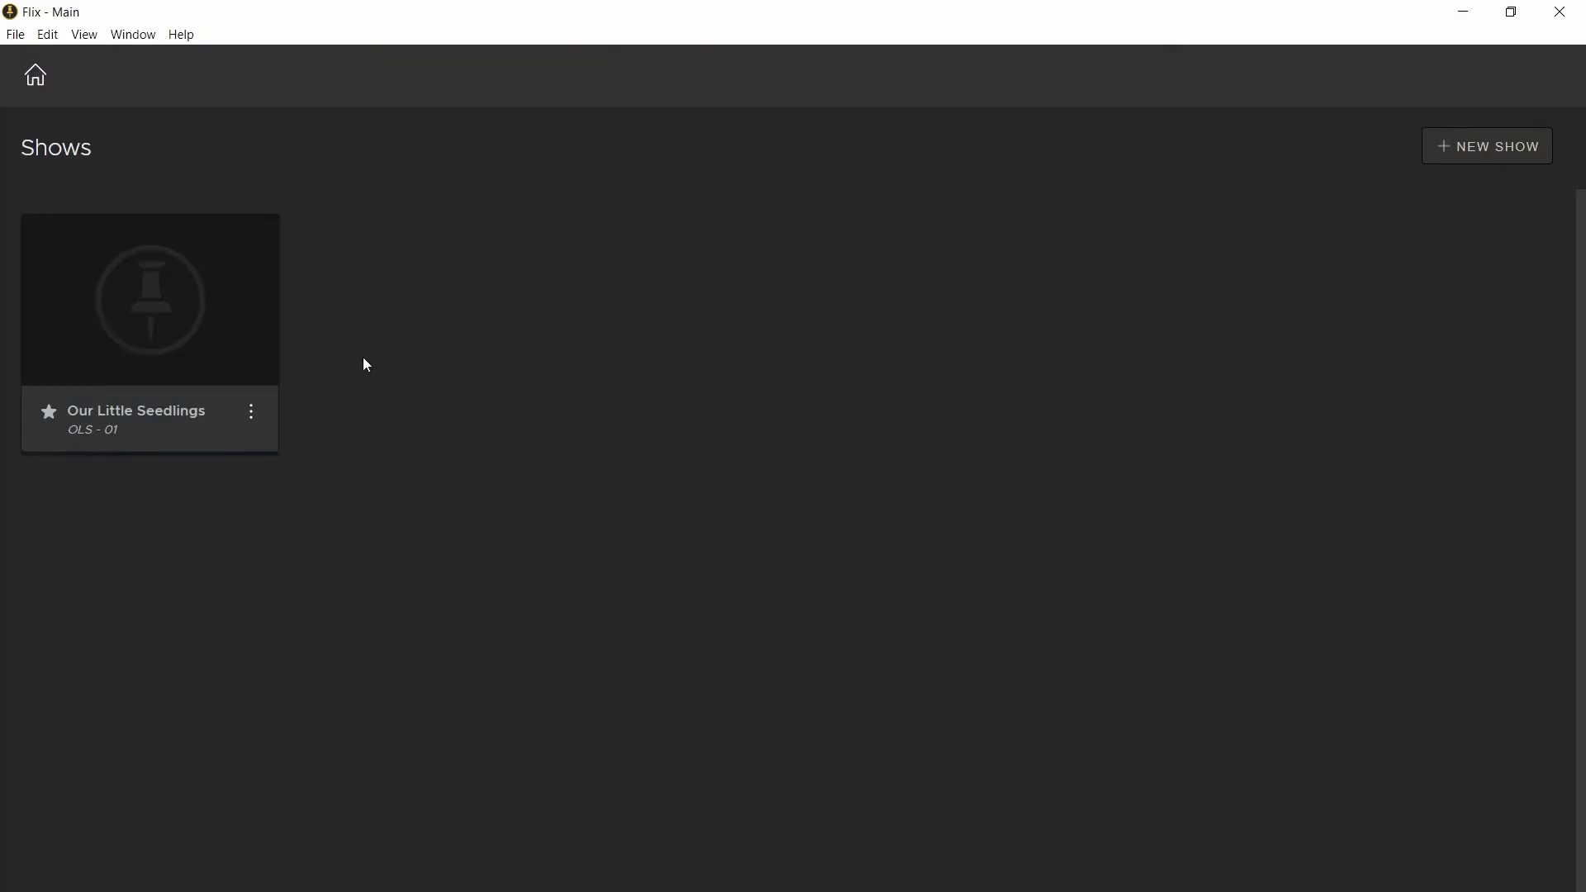
Step: Examine the studio settings in the Management Console, covering General, third-party General, Avid Media Composer and Storyboard Pro
left_click(16, 37)
left_click(57, 120)
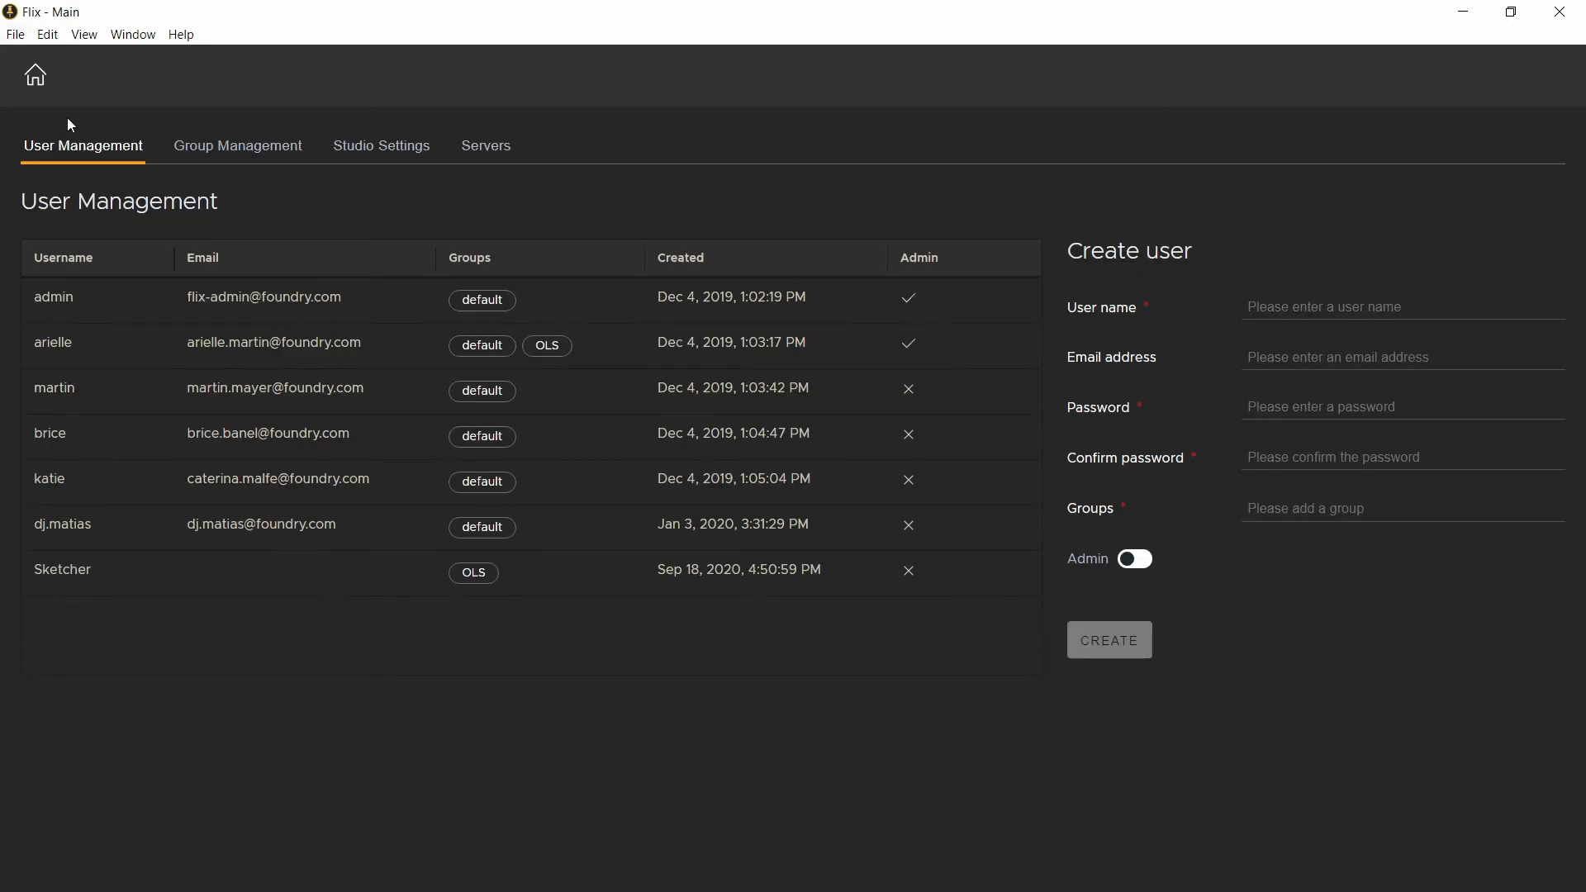
left_click(393, 157)
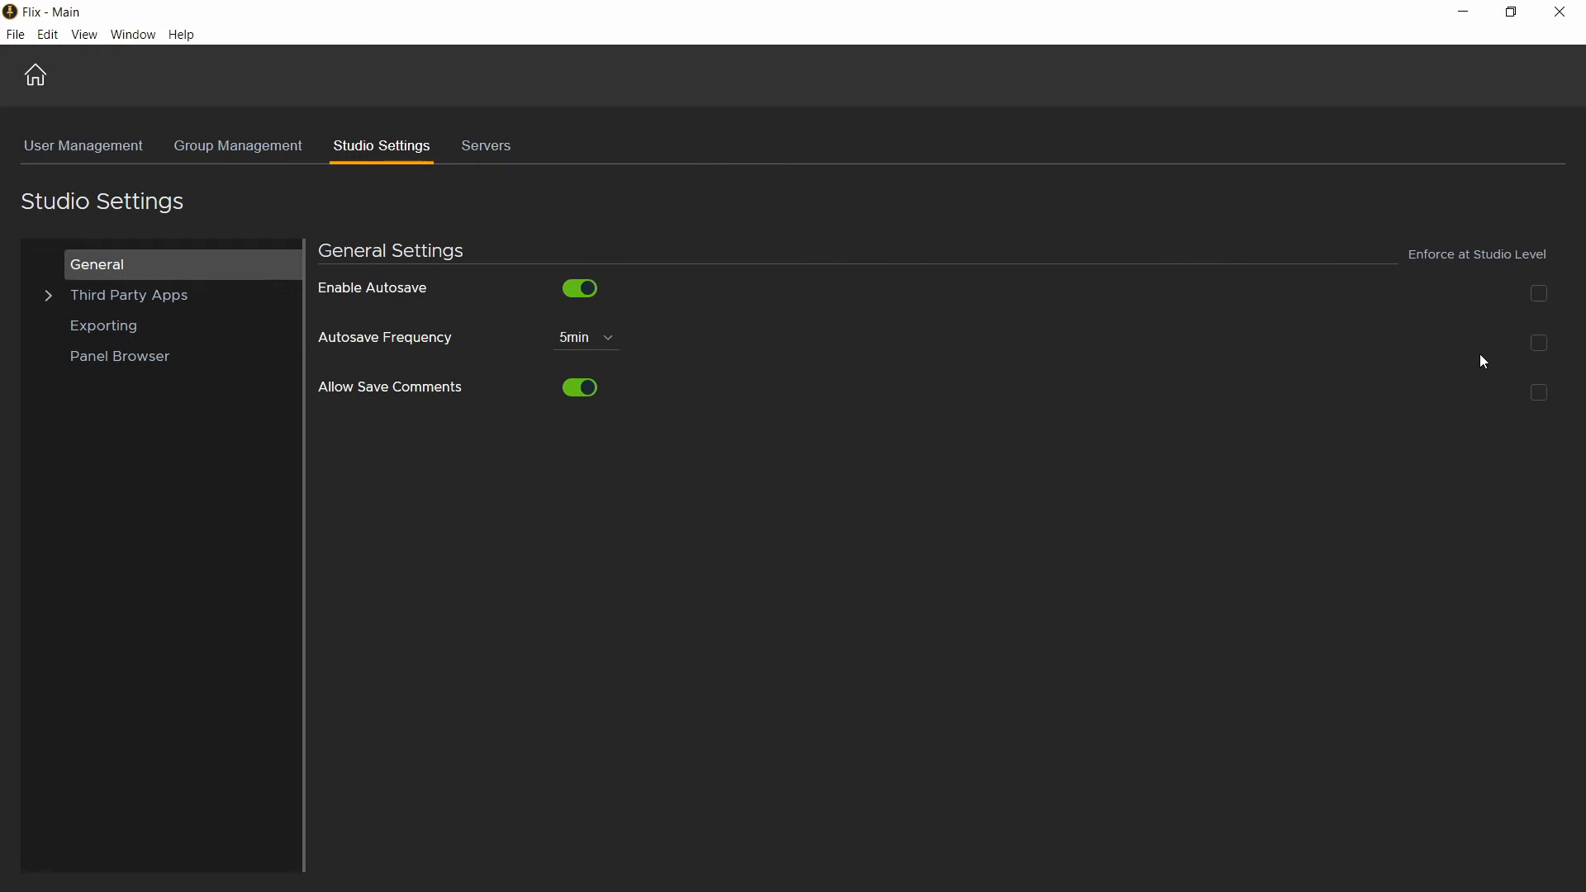
left_click(123, 295)
left_click(116, 333)
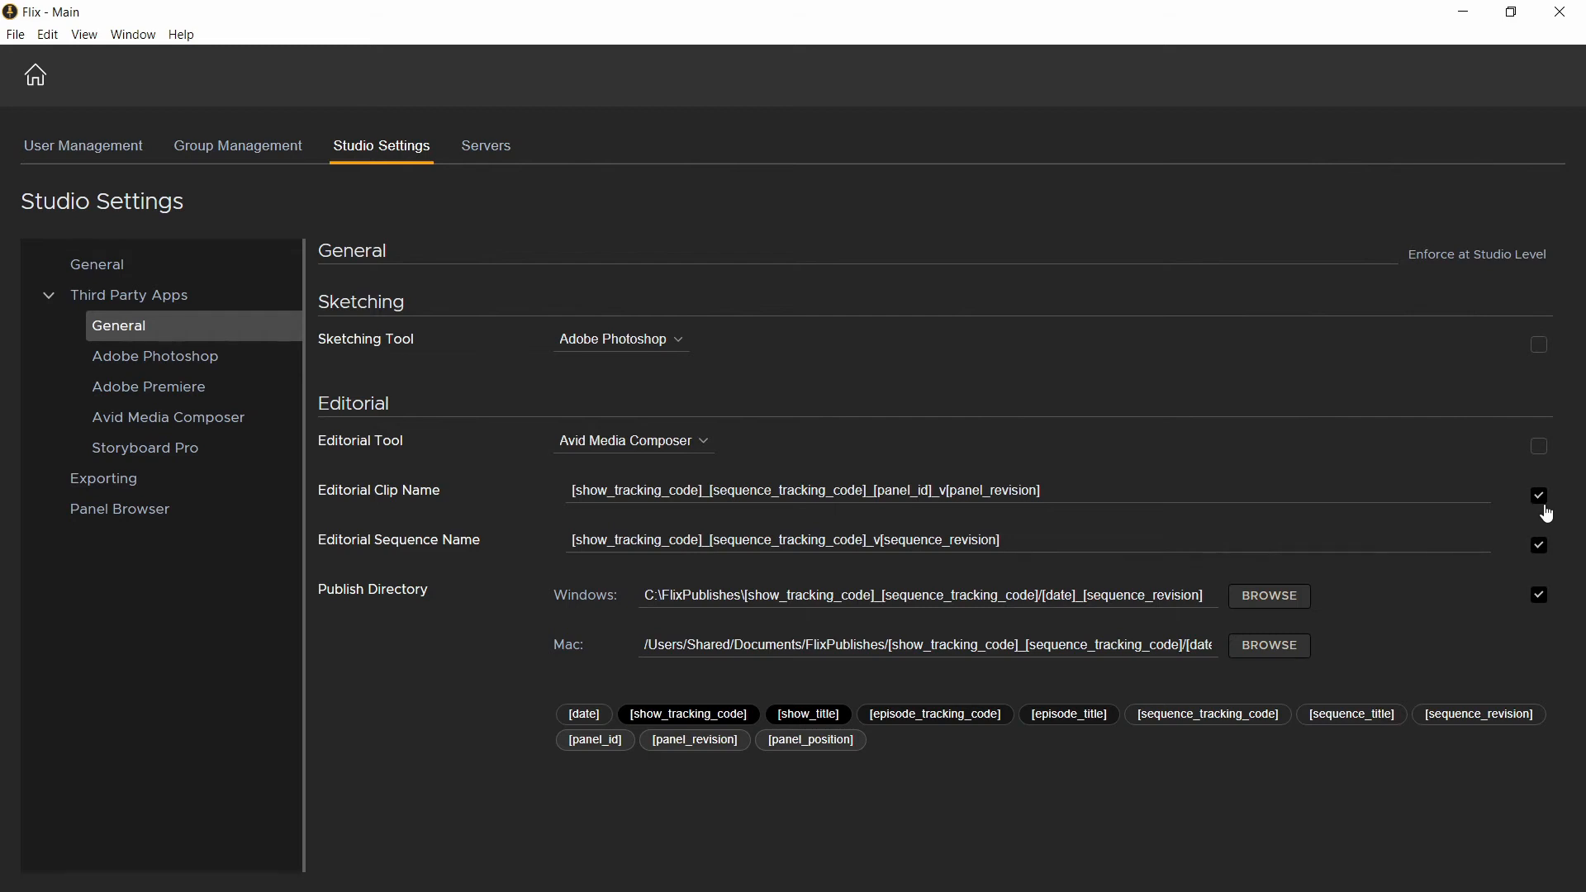
left_click(137, 426)
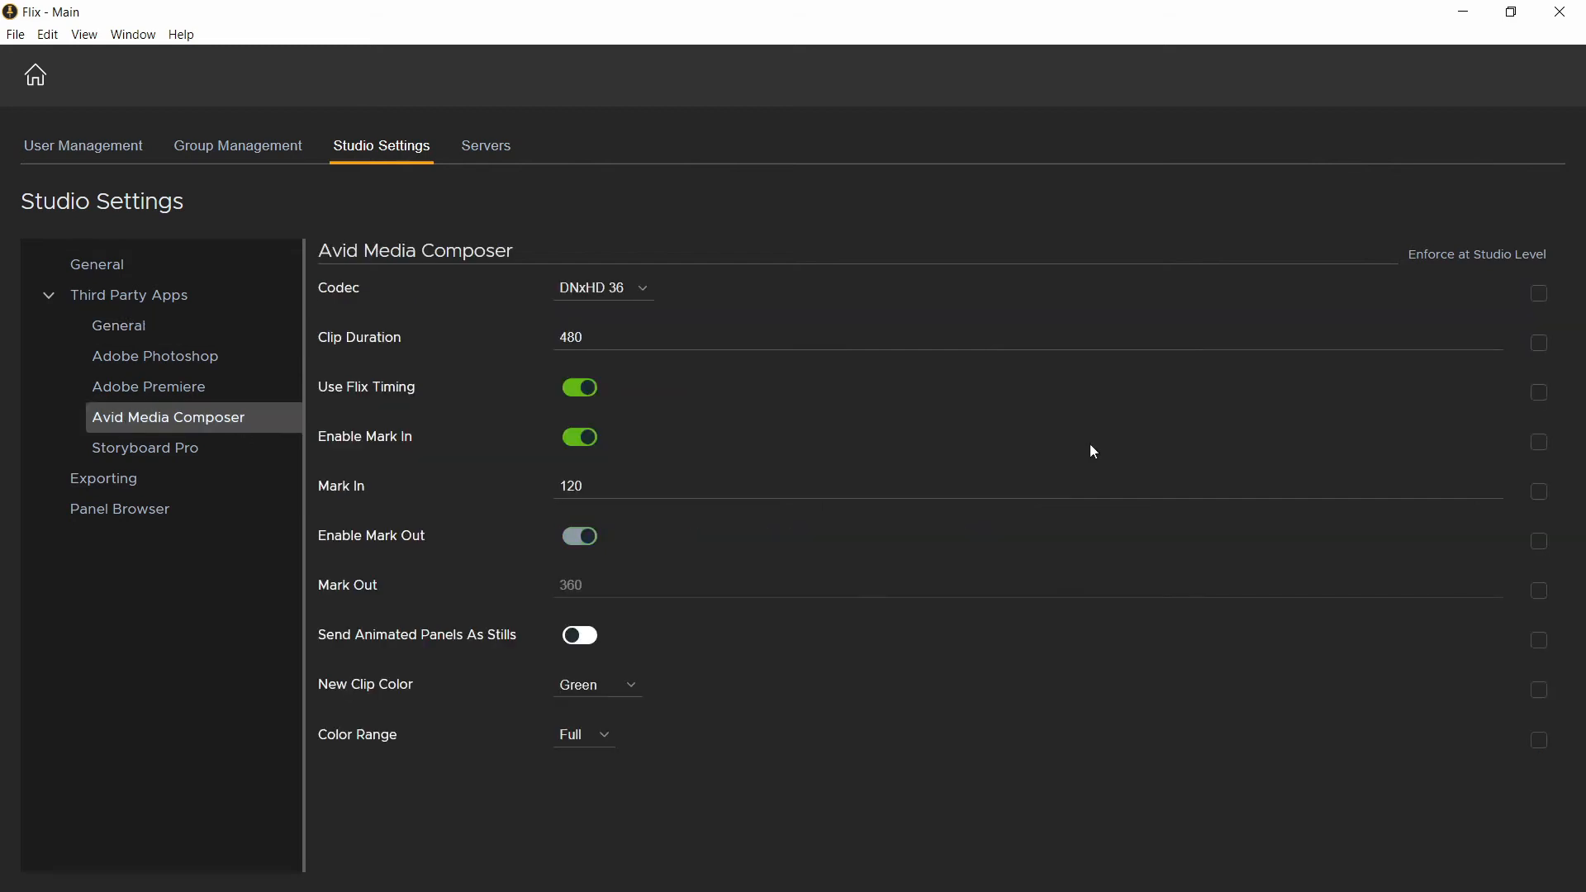
left_click(131, 450)
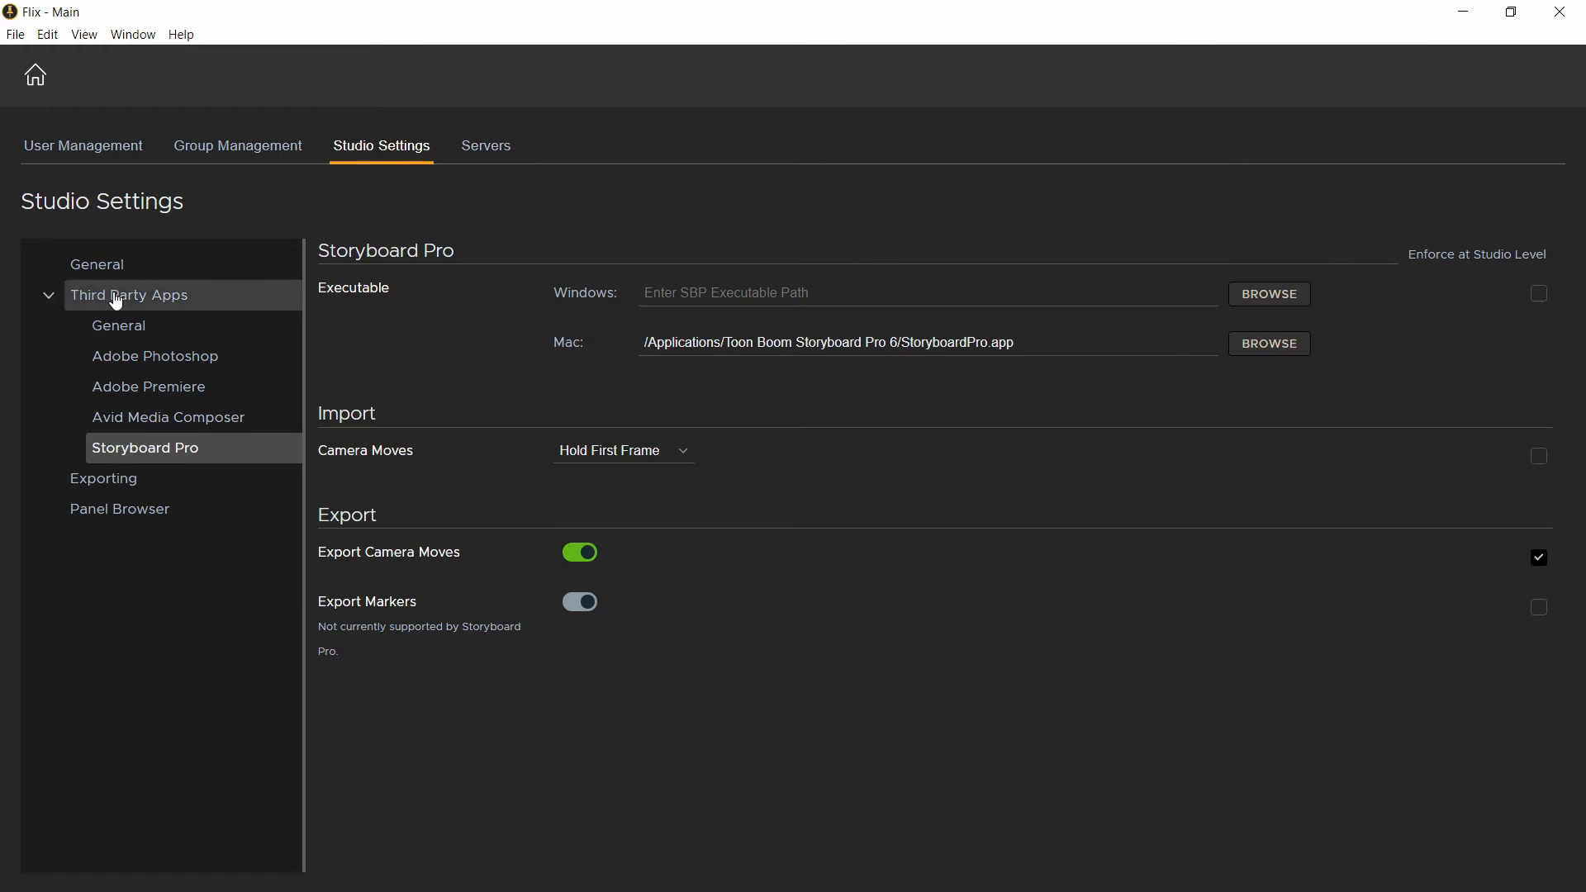
Step: Return to the shows overview and open the show settings of Our Little Seedlings
left_click(35, 79)
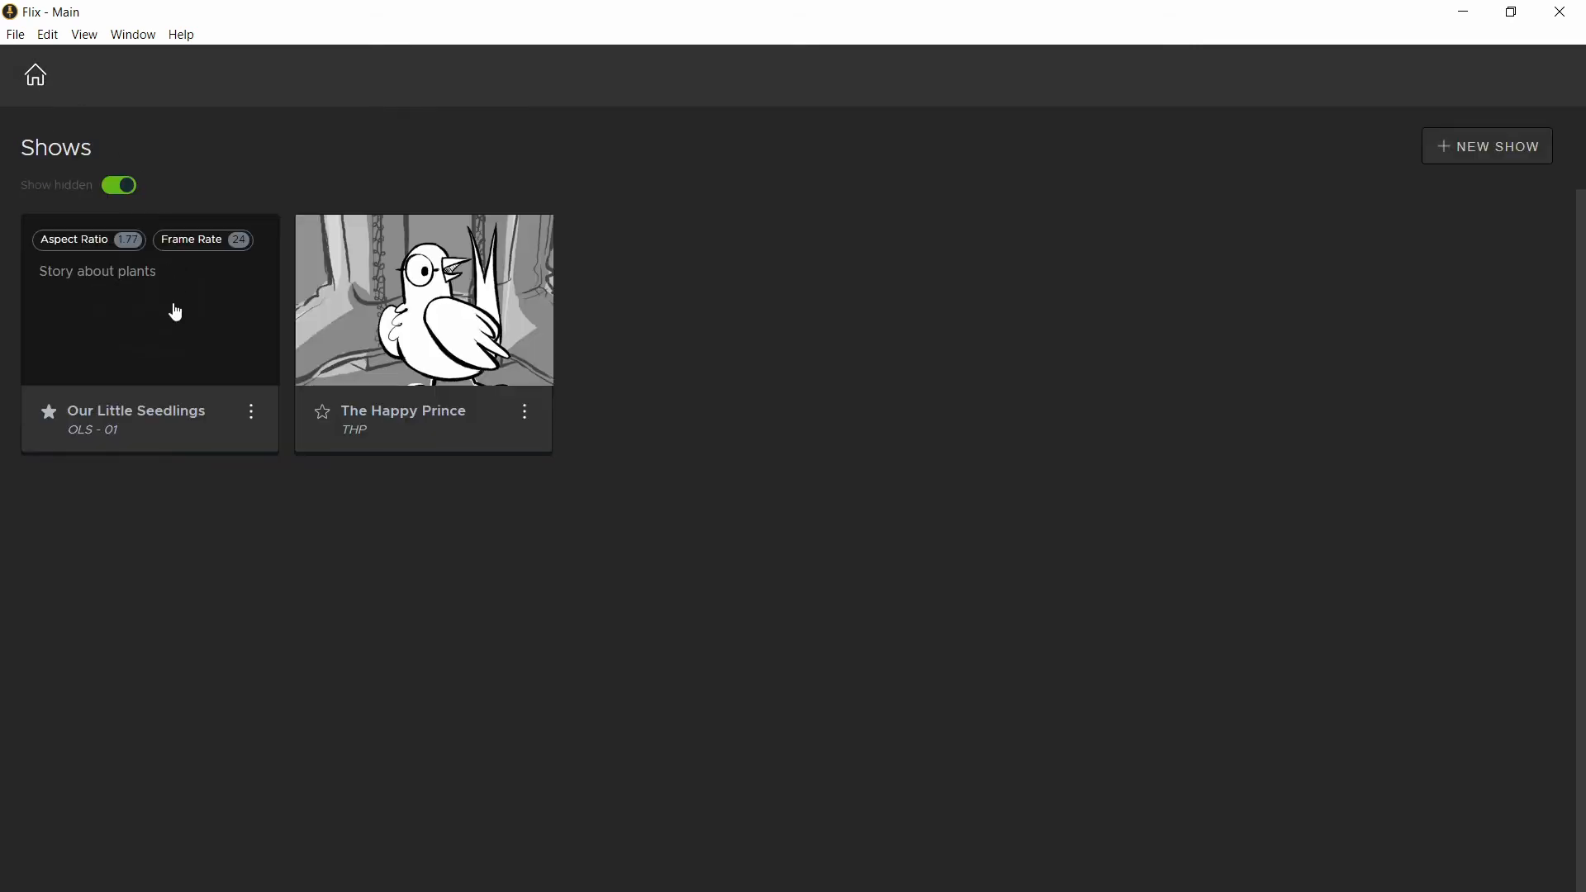
left_click(252, 415)
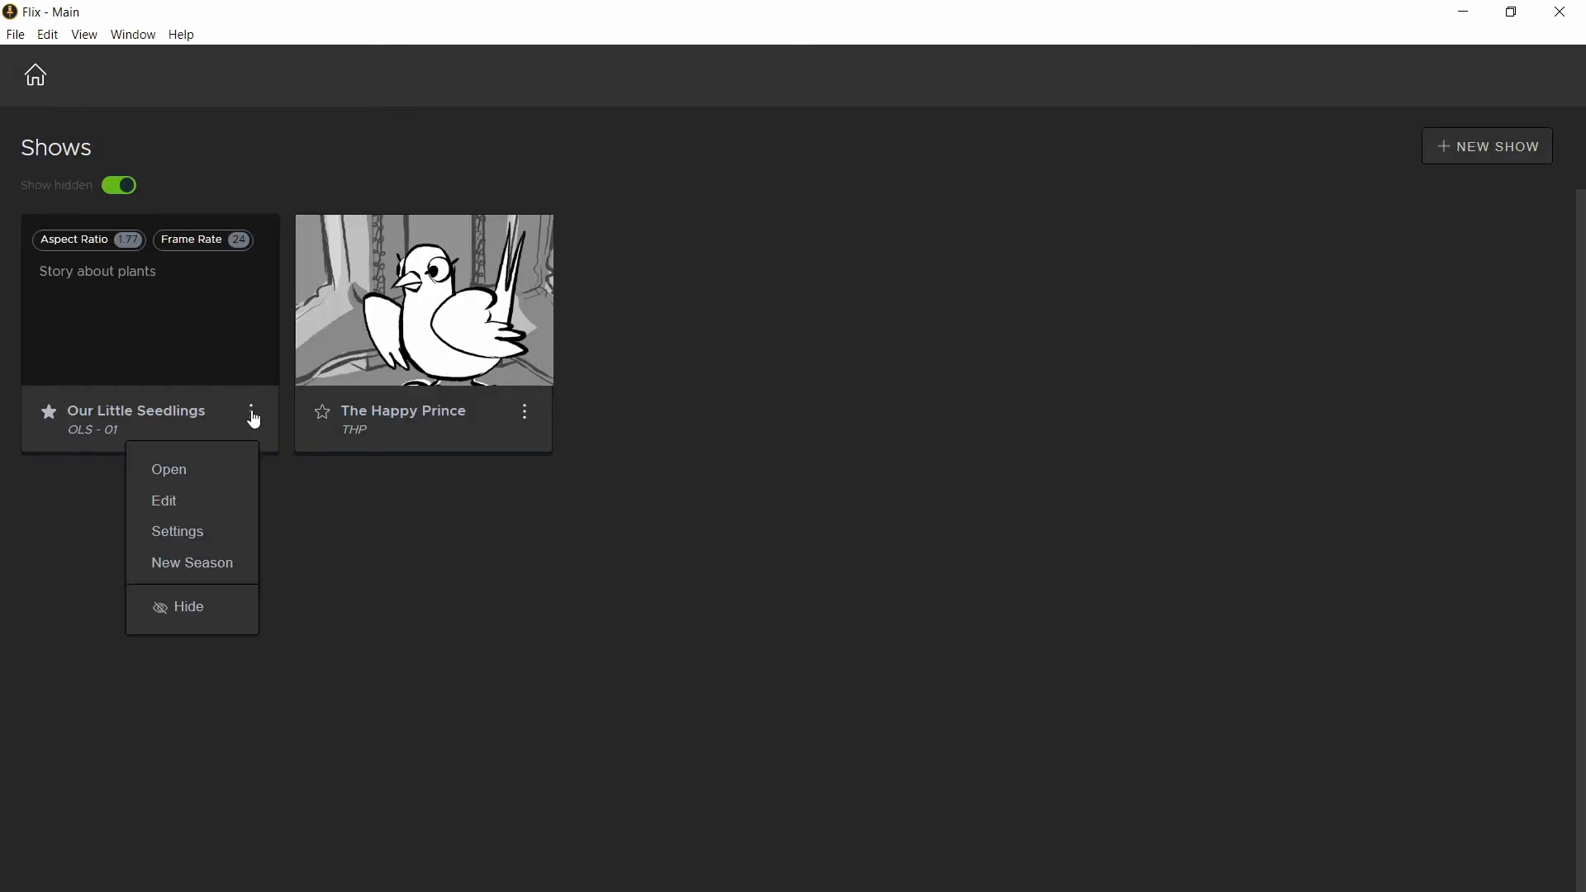
left_click(231, 533)
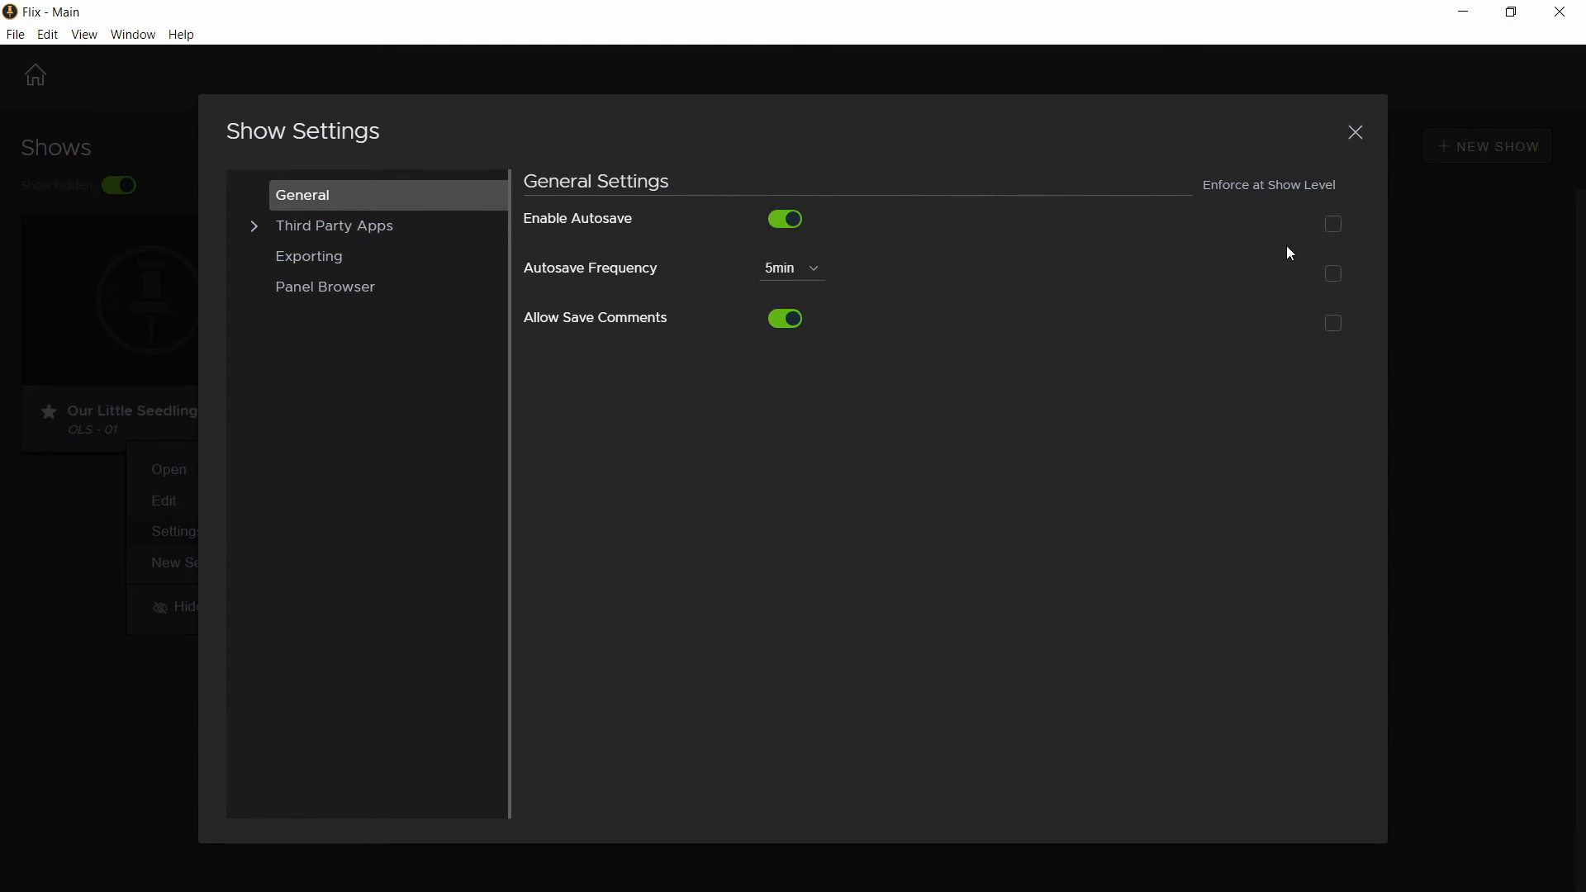
Step: Set the show's third-party Sketching Tool to Adobe Photoshop, enforce it at show level, and close the show settings
left_click(254, 226)
left_click(325, 256)
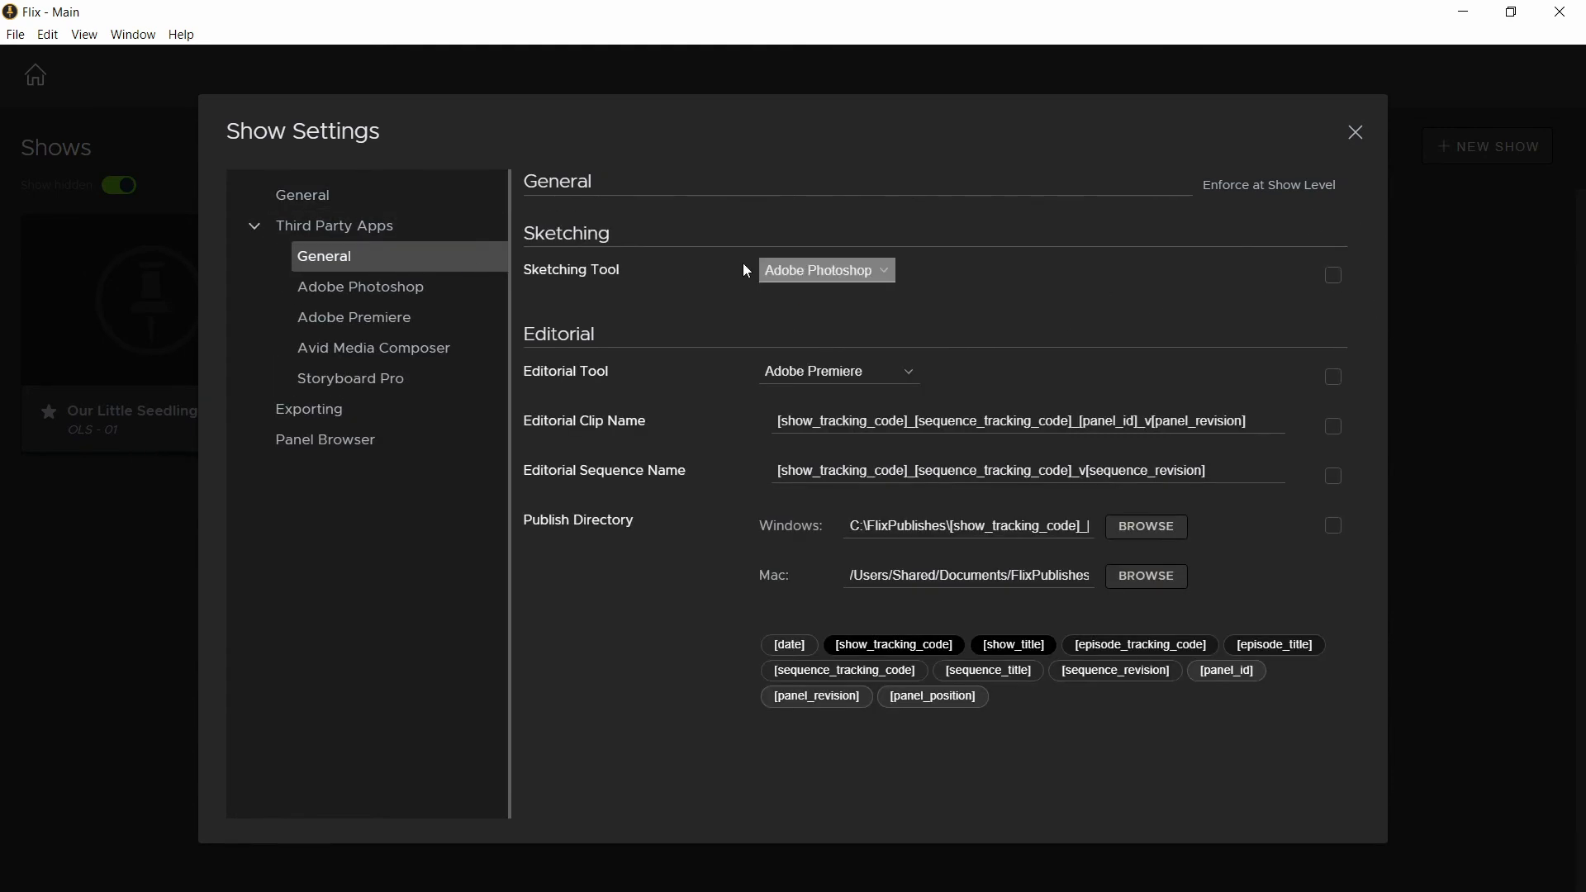
left_click(859, 274)
left_click(841, 292)
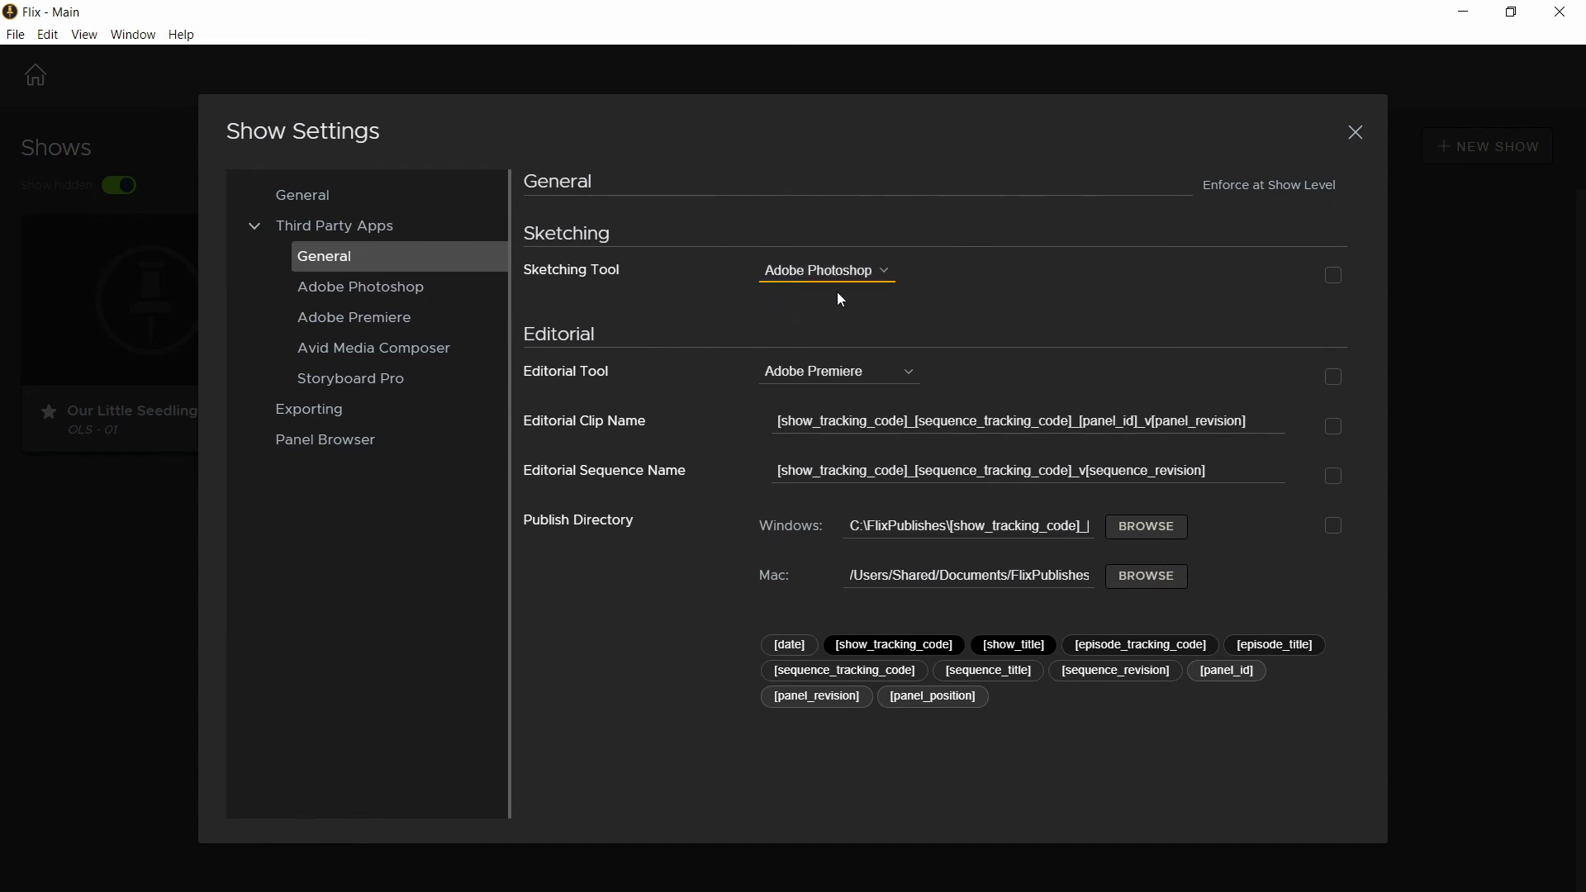
left_click(1333, 281)
left_click(1356, 133)
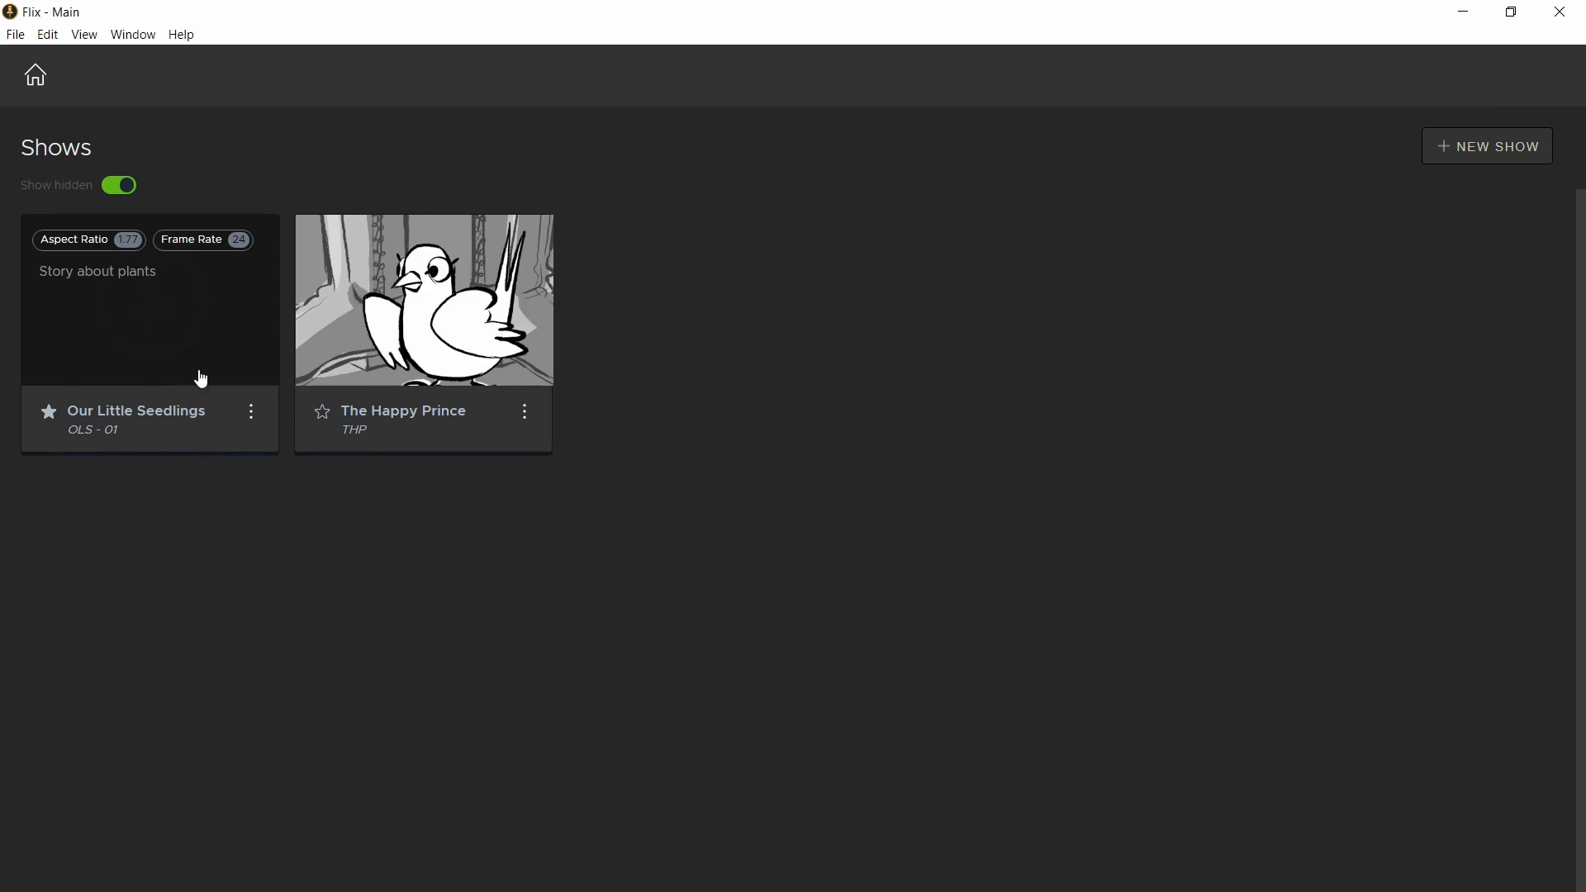
Step: Choose a sketching tool in the third-party General section of the user preferences and close the preferences
left_click(15, 35)
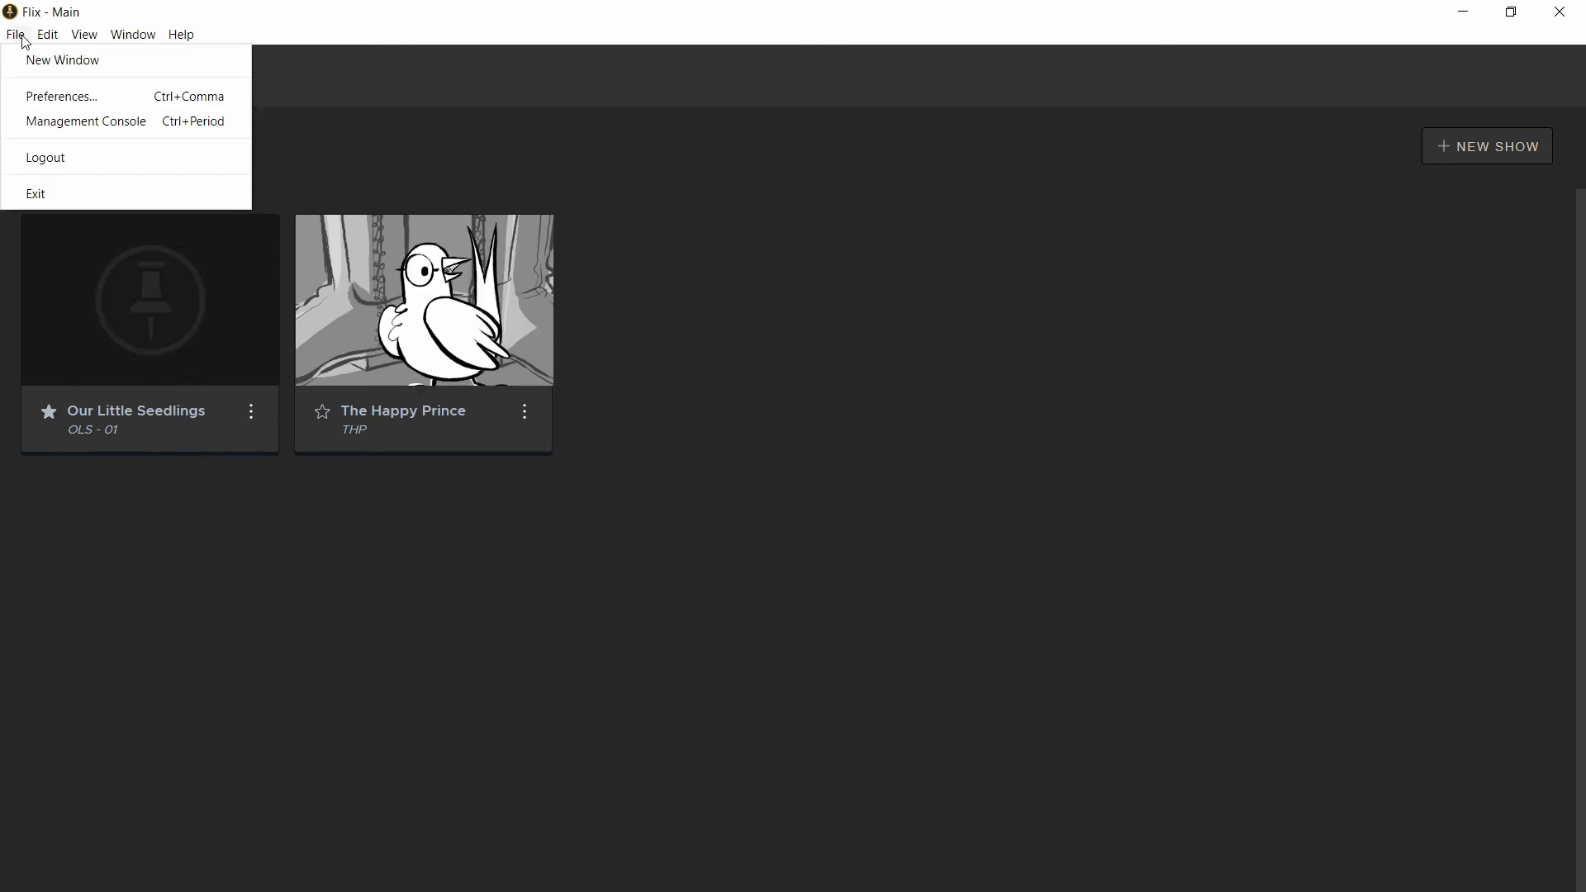
left_click(51, 94)
left_click(268, 235)
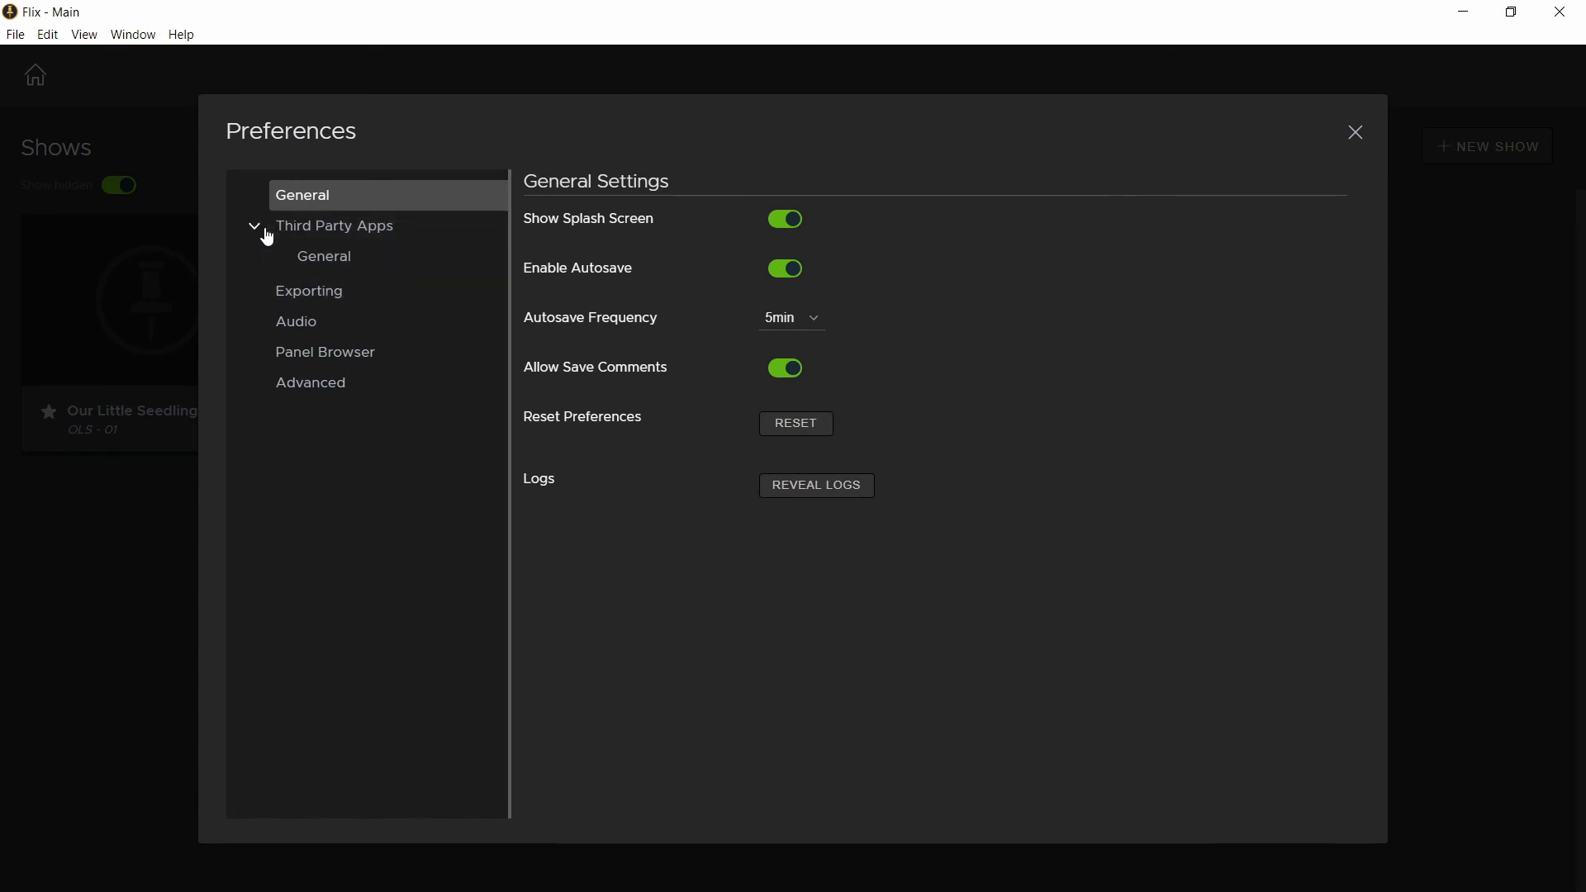
left_click(329, 262)
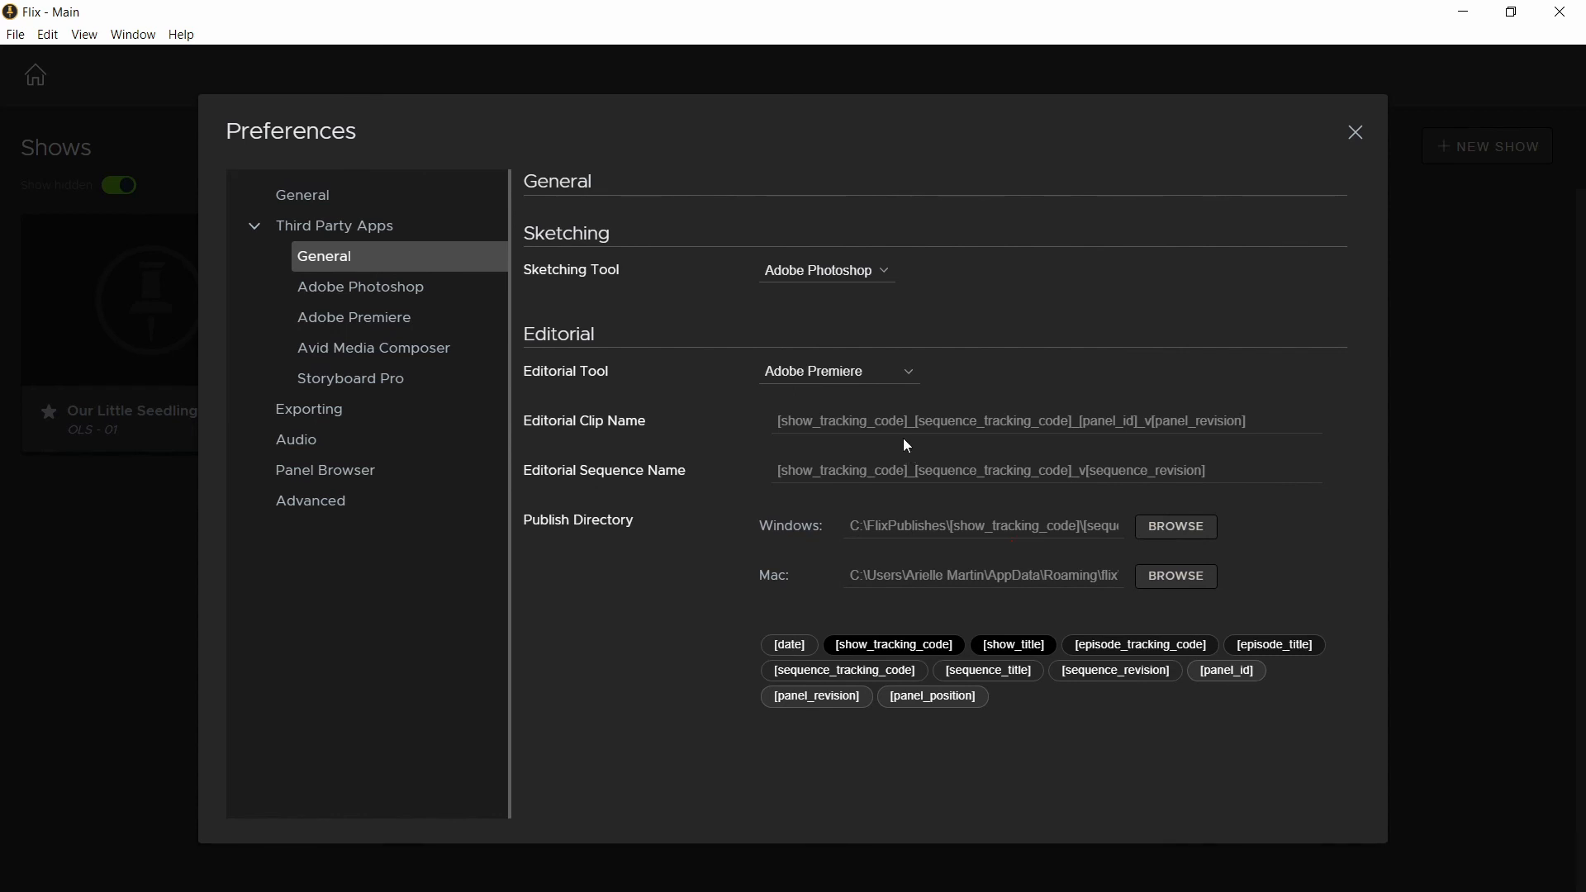
left_click(872, 271)
left_click(864, 306)
left_click(1355, 137)
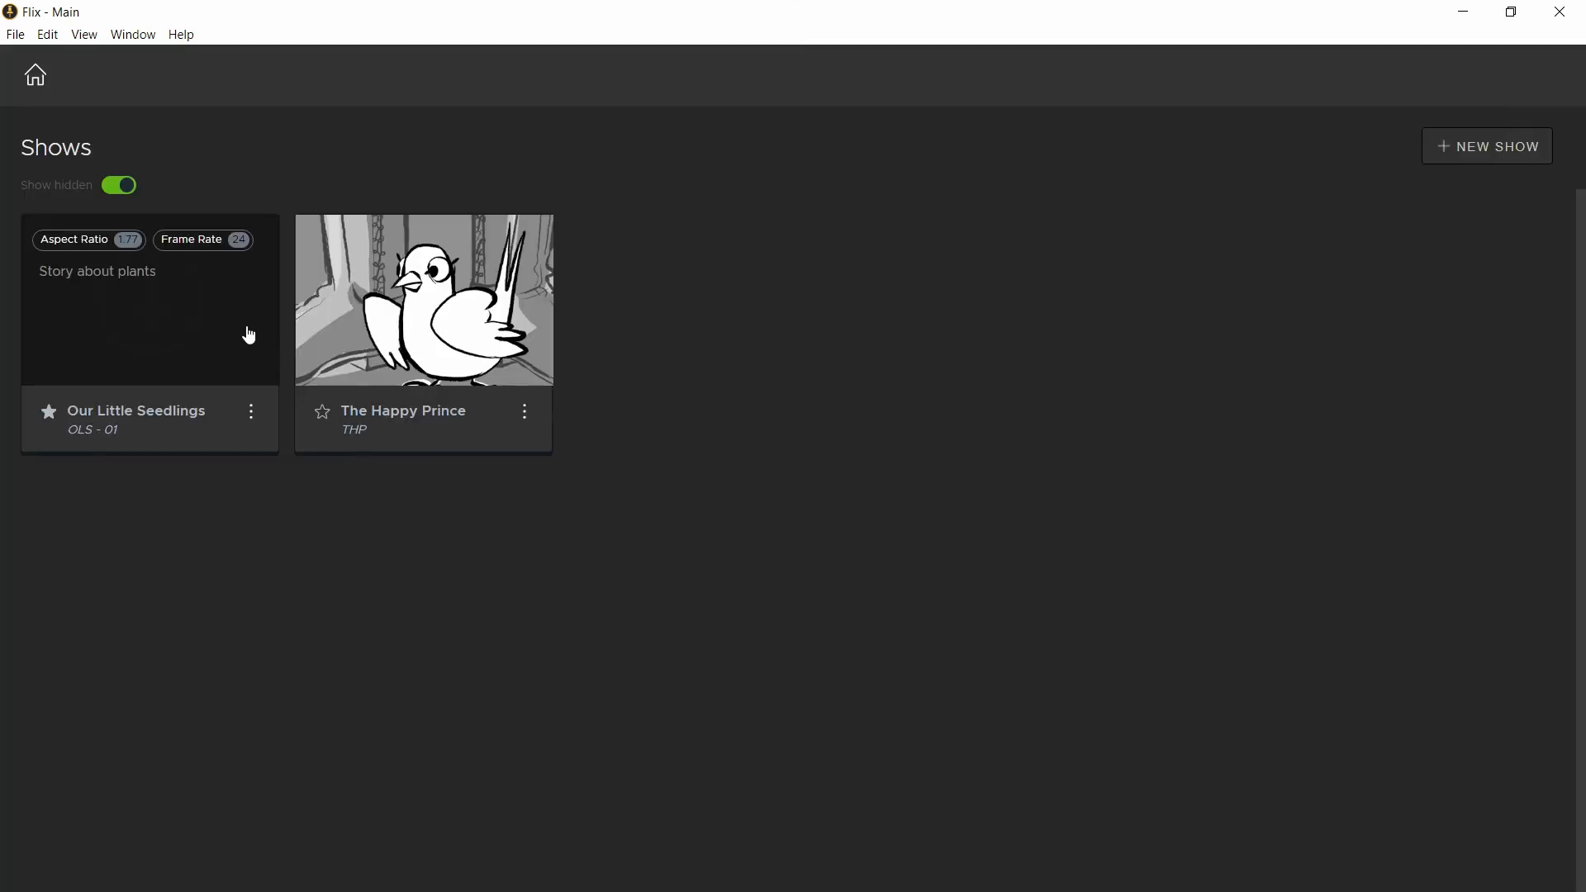
Step: Open revision 1 of sequence 0010 in episode EP01 of Our Little Seedlings and send its panel to the sketching tool
left_click(234, 330)
left_click(213, 289)
left_click(219, 287)
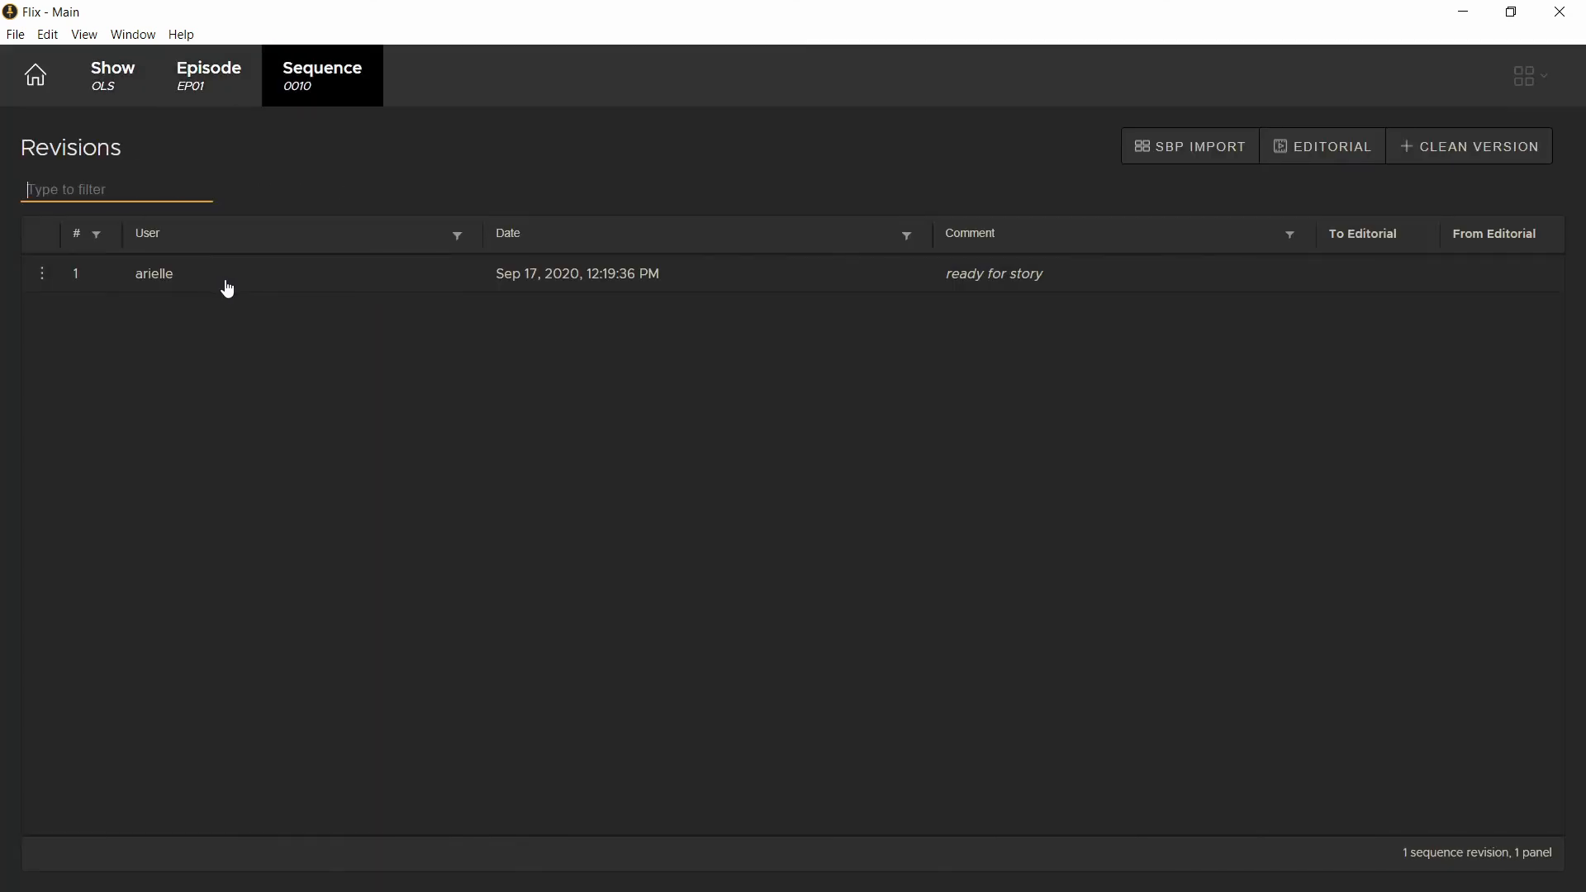
left_click(224, 288)
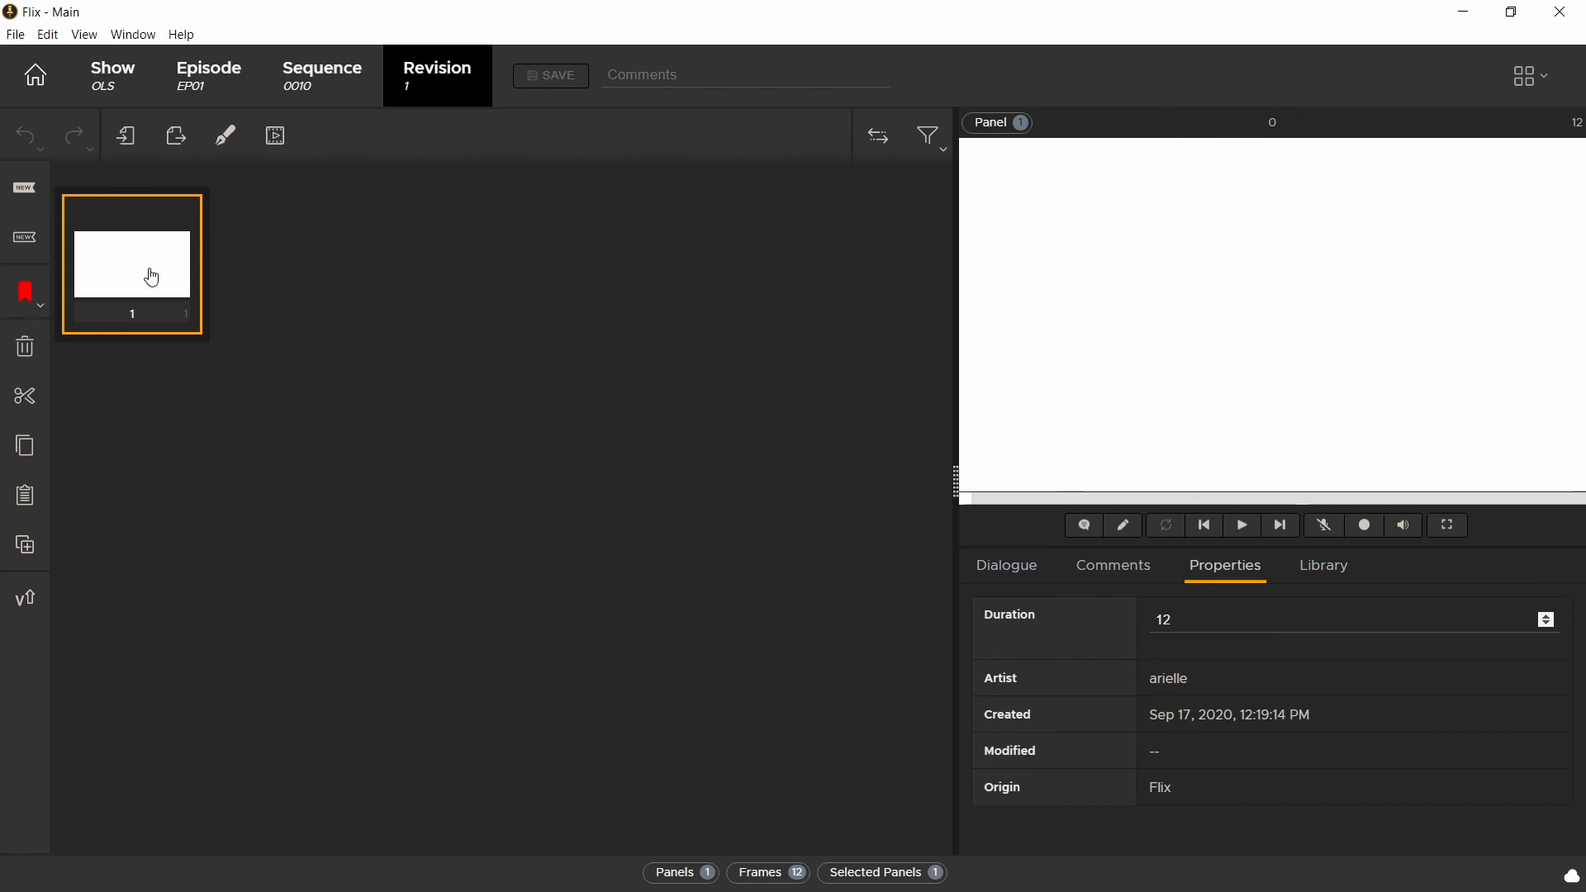
double_click(151, 277)
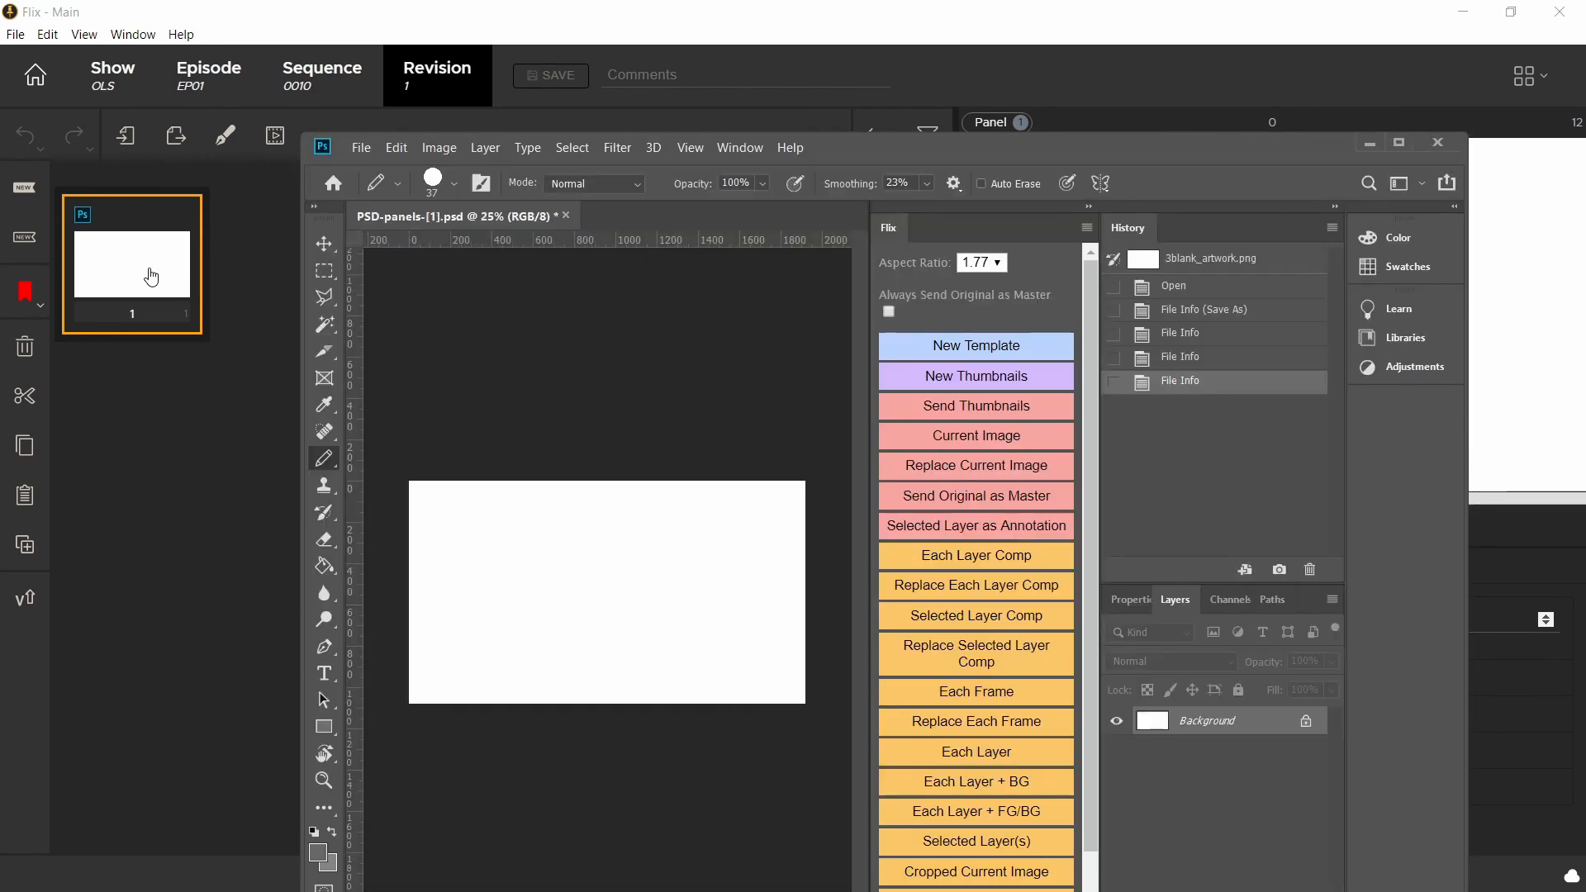